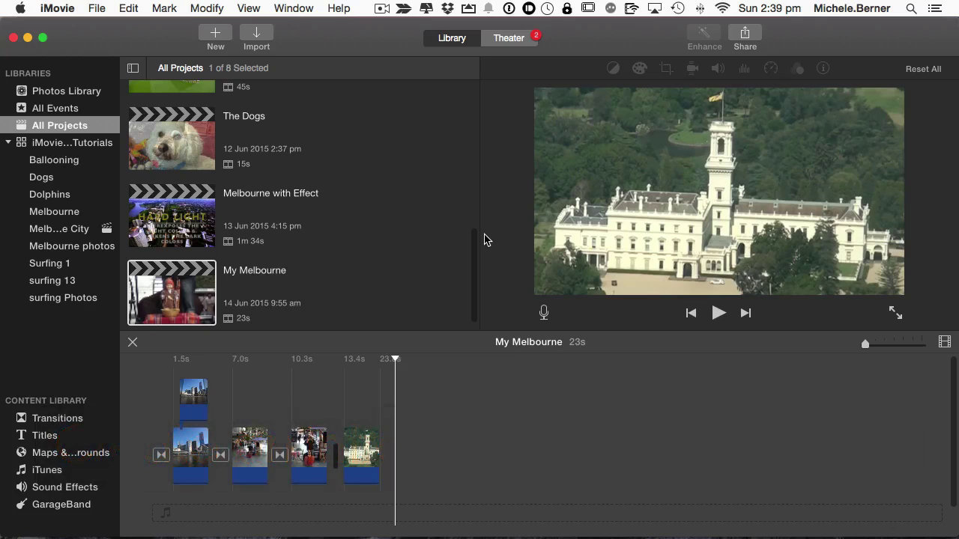
# - Insert the Gradient background at the very start of the My Melbourne timeline, before the opening transition
pyautogui.click(137, 440)
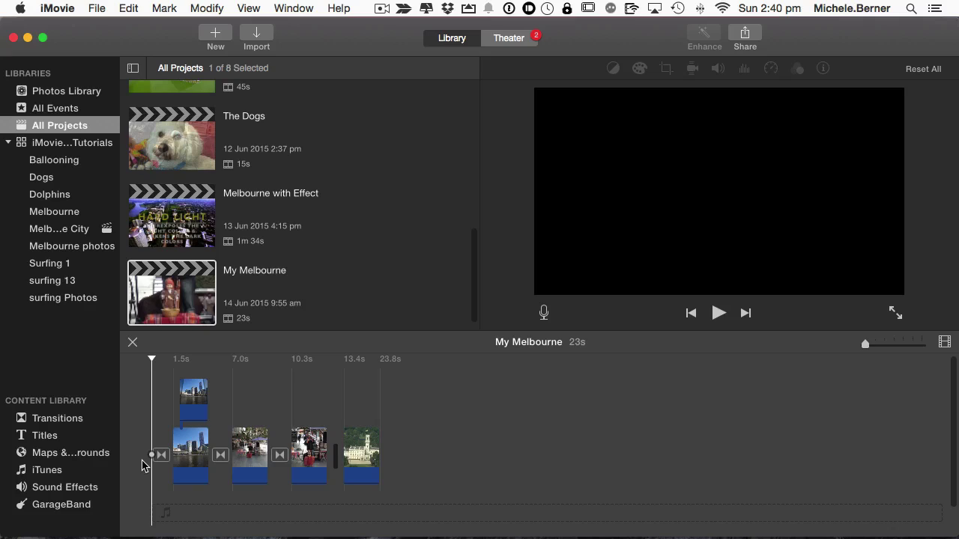
pyautogui.click(53, 455)
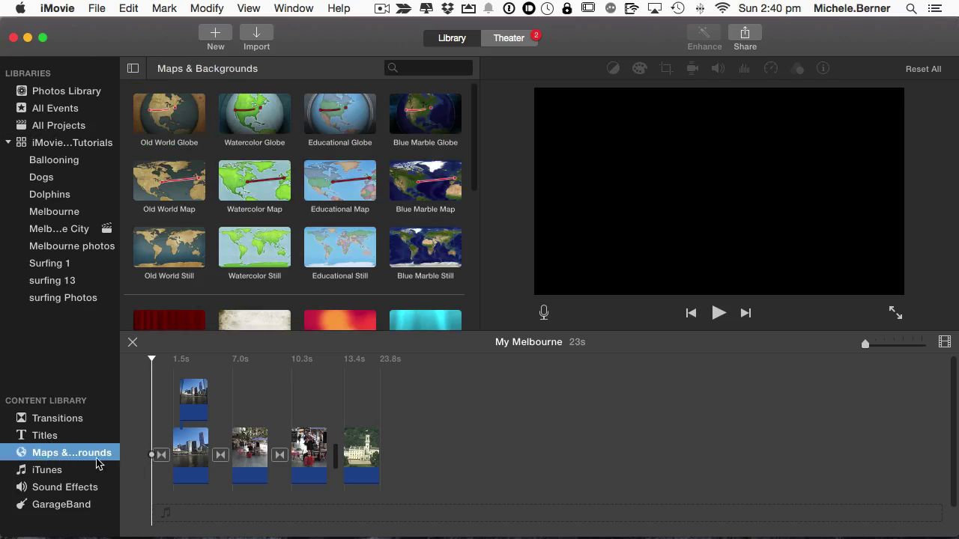
pyautogui.scroll(-5, 279, 215)
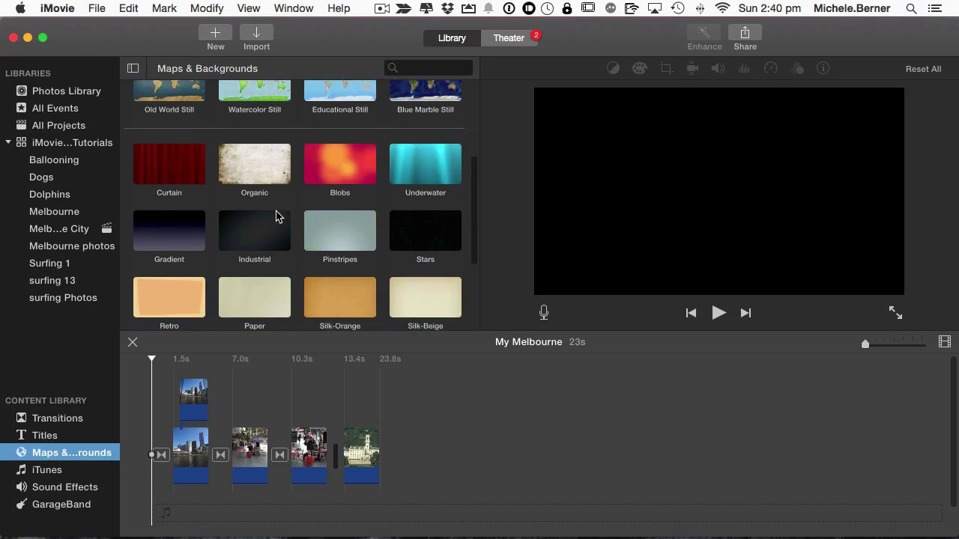
pyautogui.scroll(-3, 276, 216)
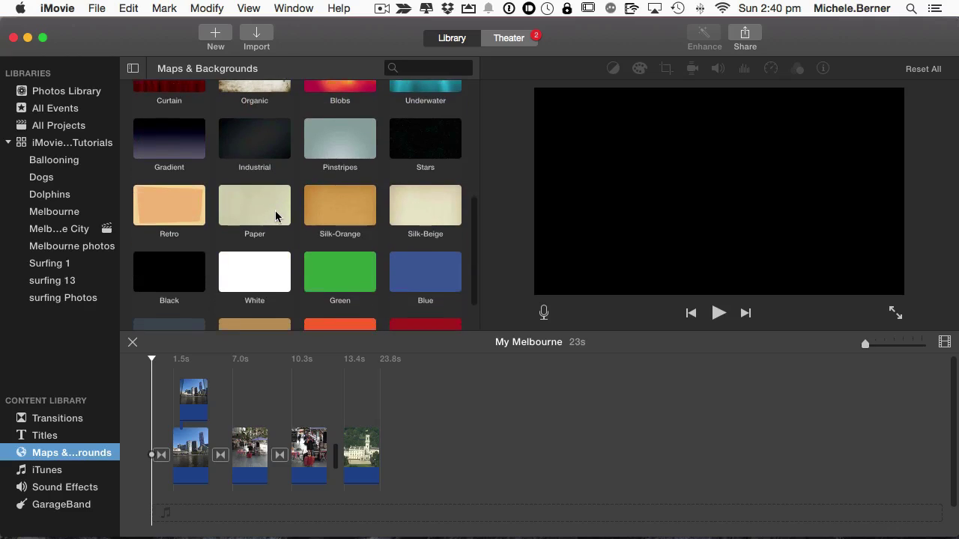
pyautogui.scroll(-2, 276, 215)
pyautogui.scroll(6, 276, 215)
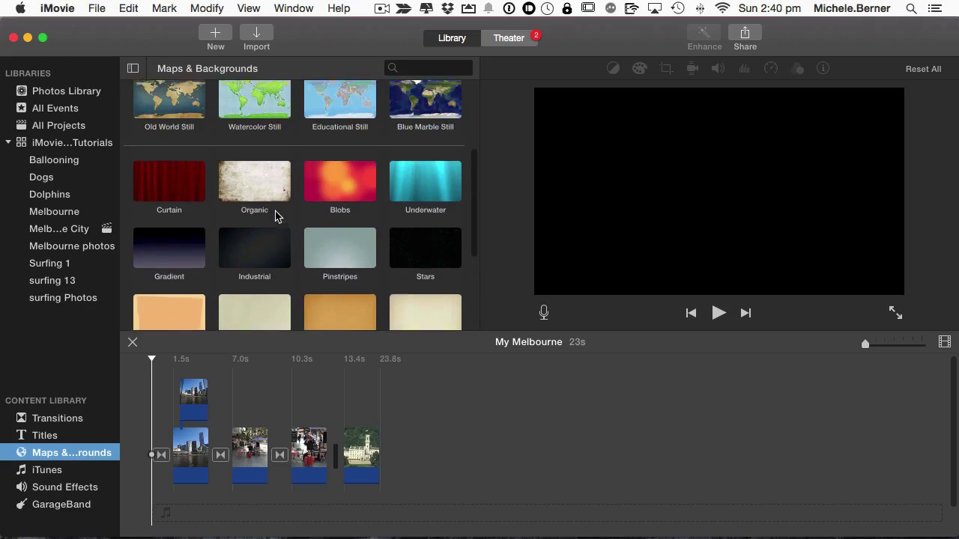
pyautogui.scroll(2, 276, 215)
pyautogui.click(323, 258)
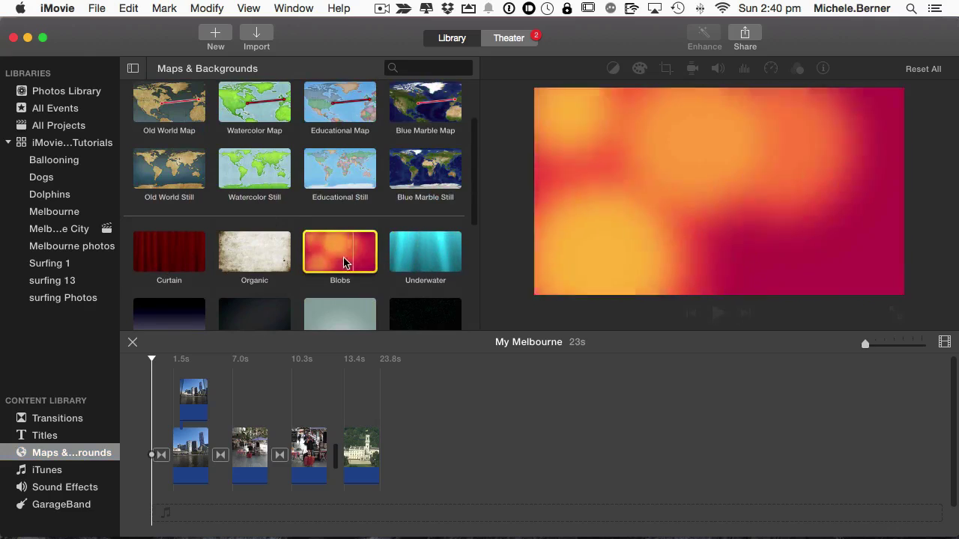
pyautogui.scroll(-2, 217, 292)
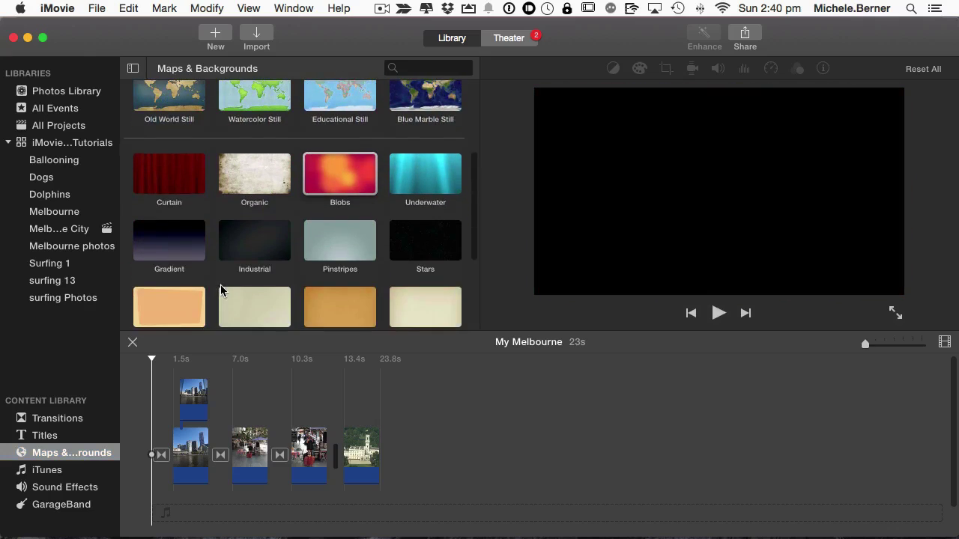
pyautogui.click(172, 247)
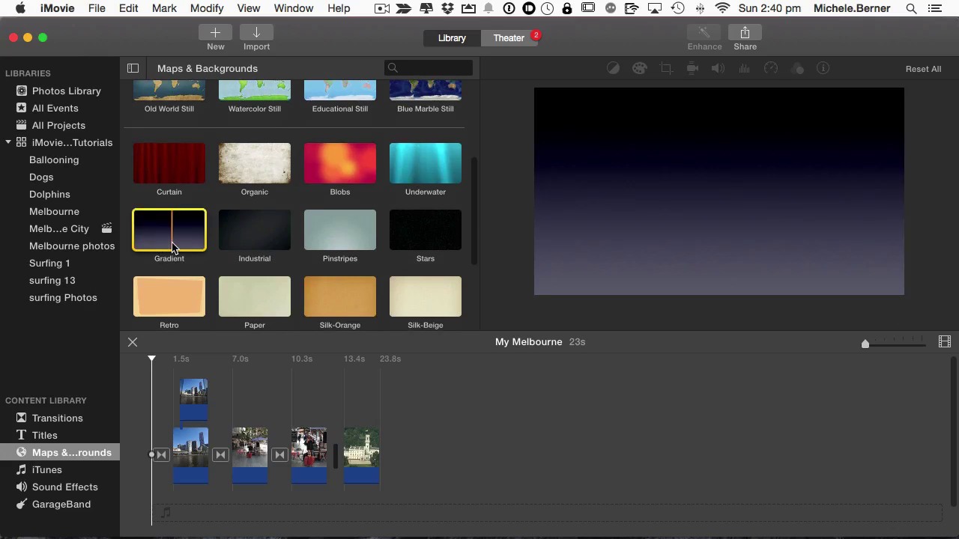
pyautogui.moveTo(161, 242); pyautogui.dragTo(161, 456)
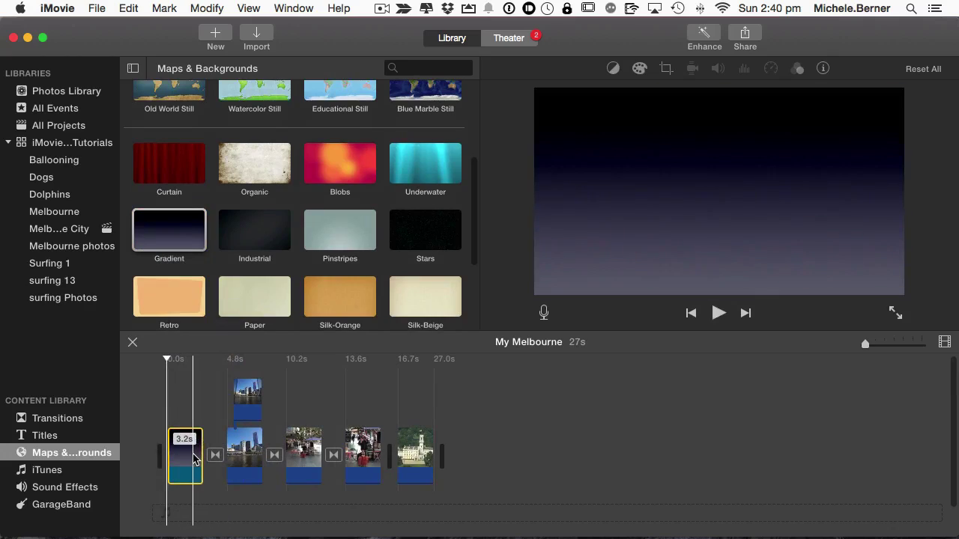
# - Add a Vertical Drift title over the gradient background clip
pyautogui.click(42, 436)
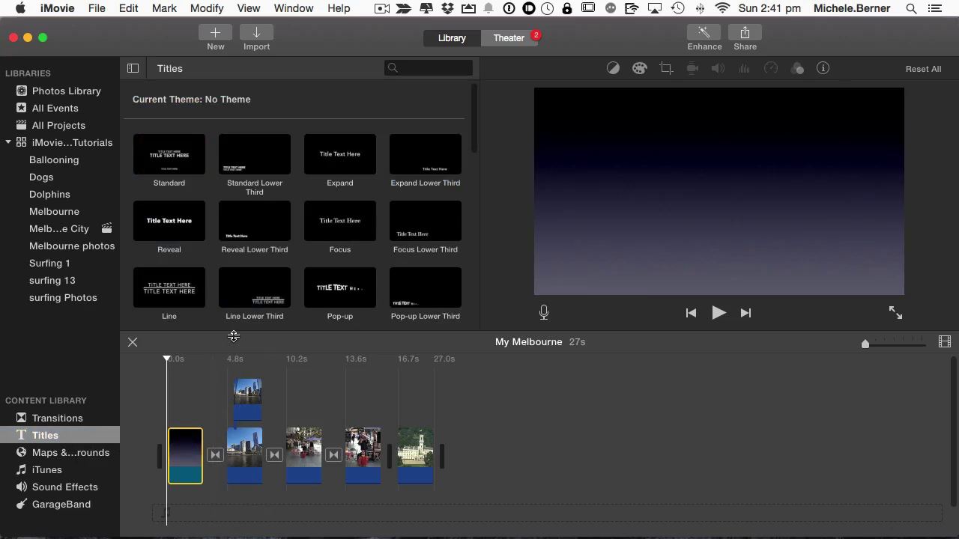
pyautogui.scroll(-5, 475, 141)
pyautogui.moveTo(339, 263); pyautogui.dragTo(180, 434)
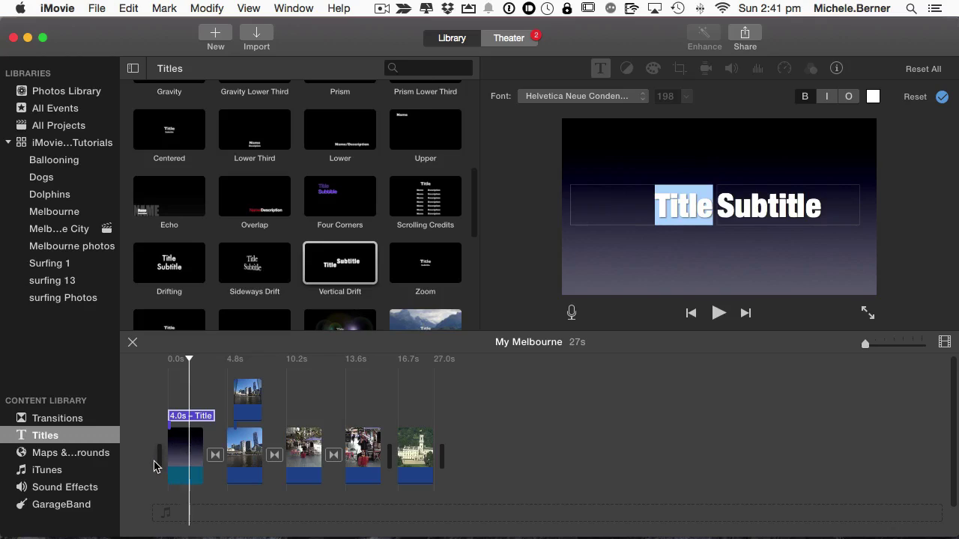
# - Replace the title text with "My Melbourne" and the subtitle text with "A Guided Tour"
pyautogui.click(202, 418)
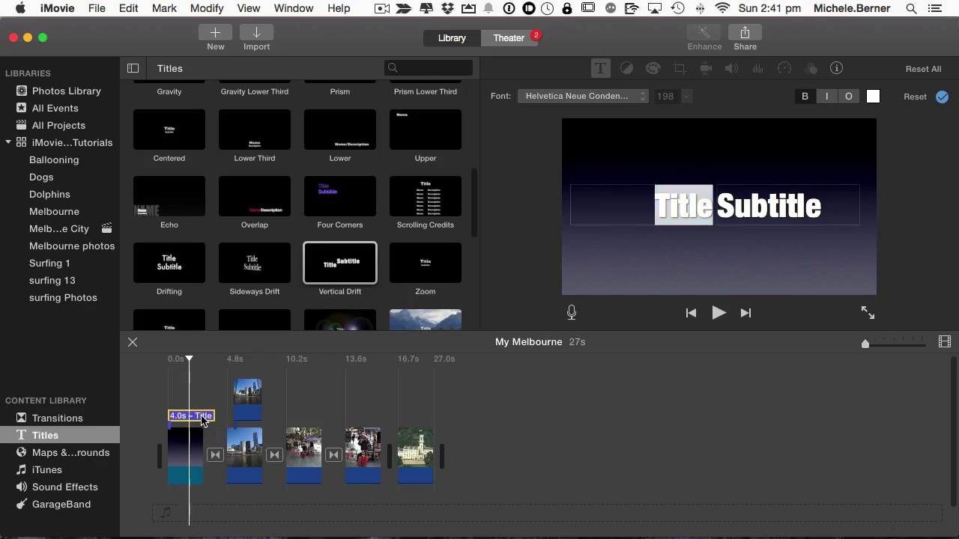
pyautogui.click(660, 210)
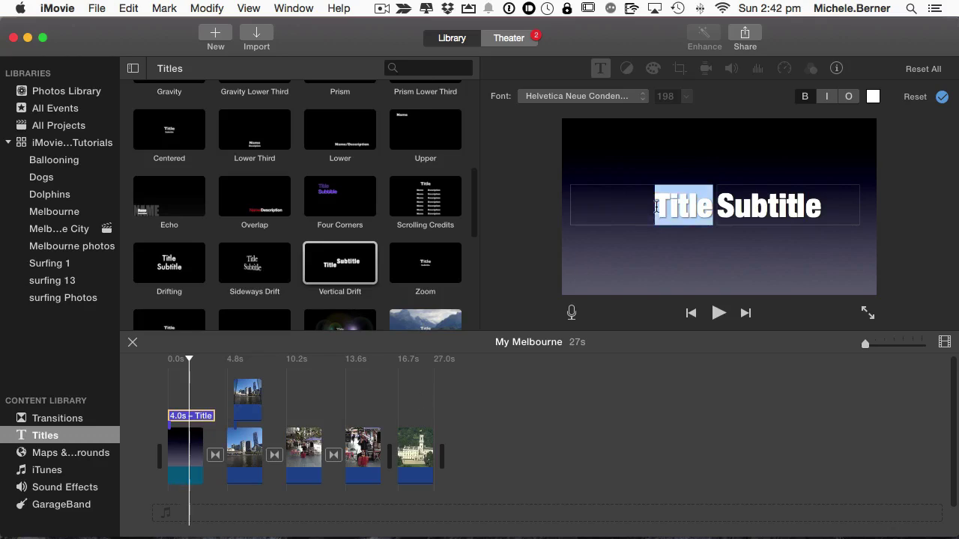
pyautogui.write('My Melbo')
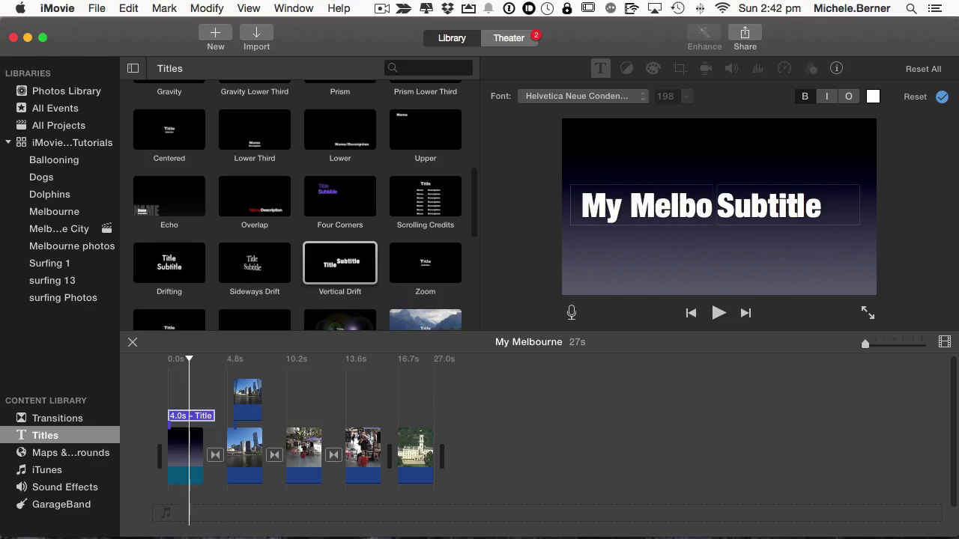
pyautogui.write('urne')
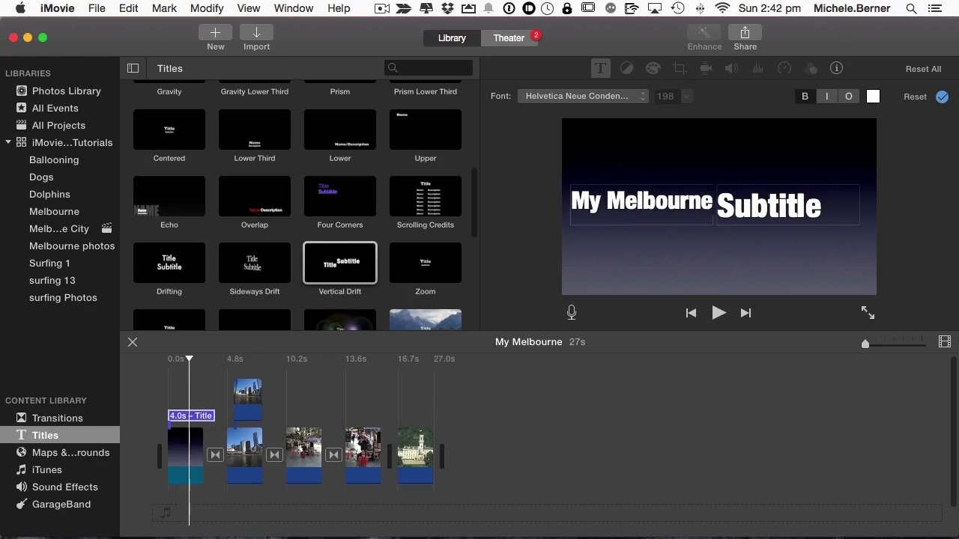
pyautogui.click(738, 210)
pyautogui.write('A G')
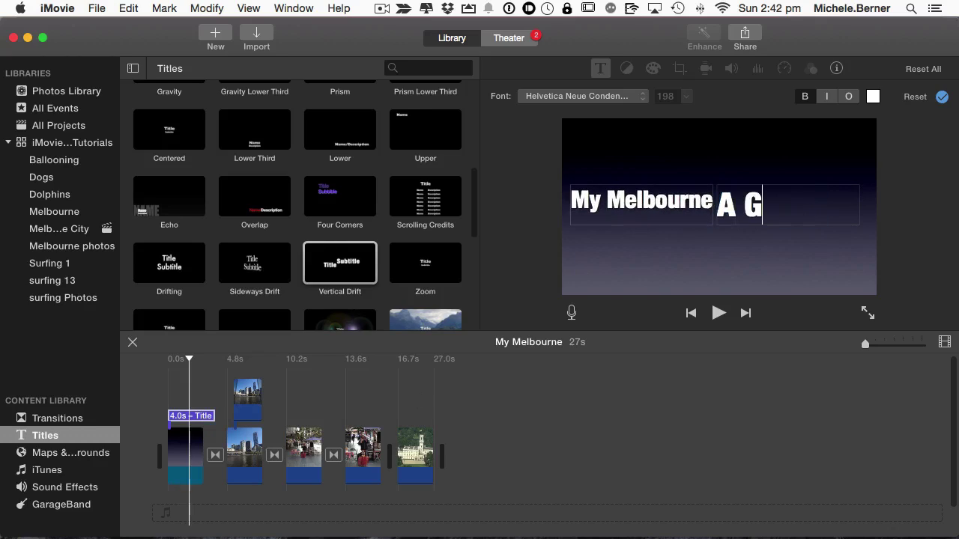
pyautogui.write('uided To')
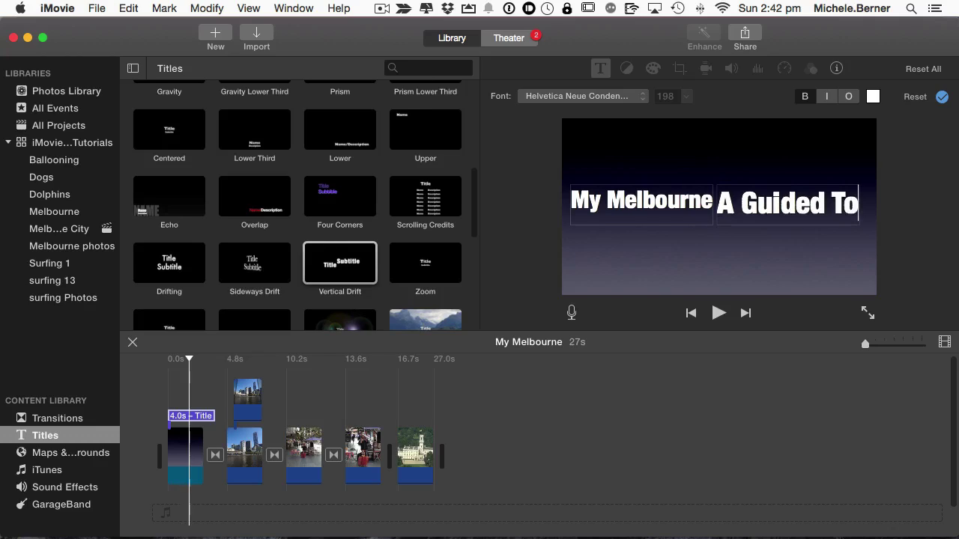
pyautogui.write('ur')
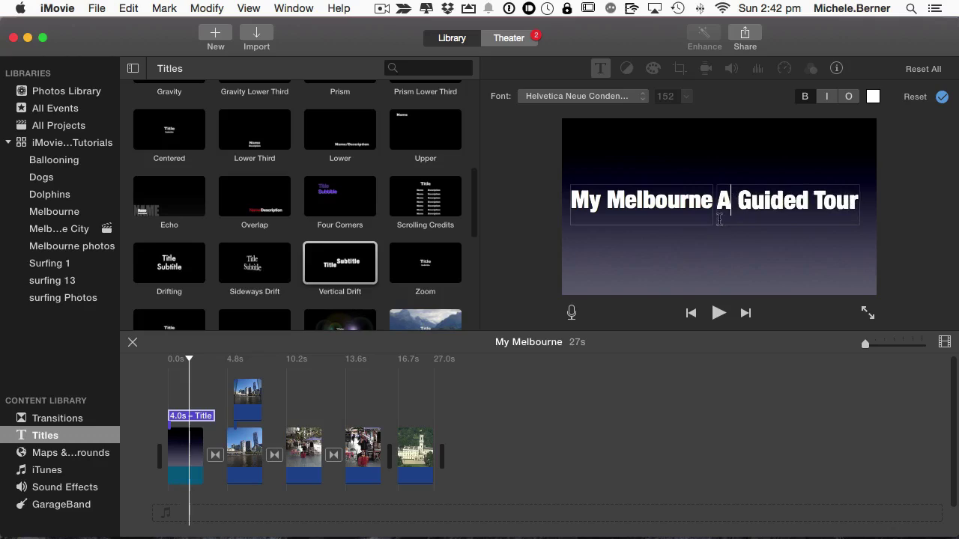
# - Colour the subtitle "A Guided Tour" with the Lemon yellow crayon and apply the title edits
pyautogui.moveTo(722, 193); pyautogui.dragTo(866, 191)
pyautogui.click(873, 96)
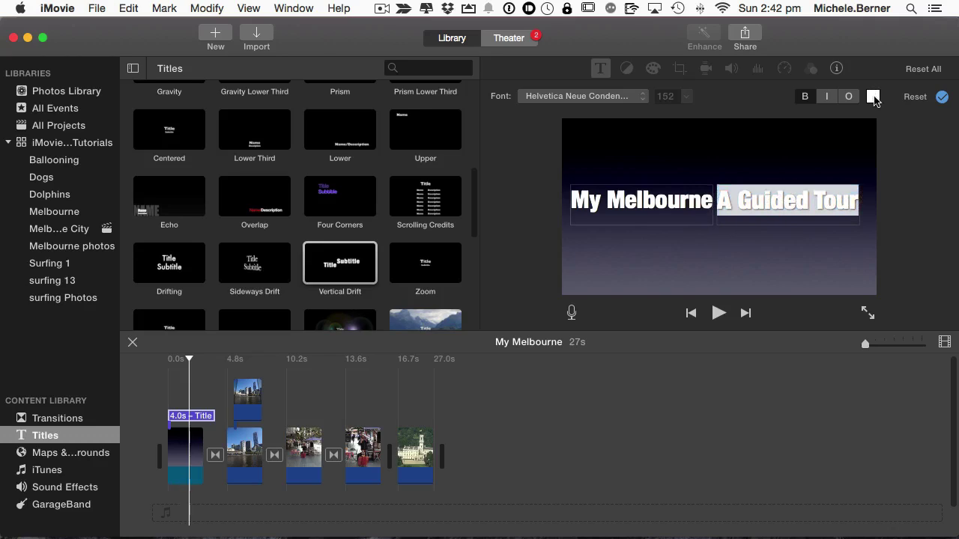
pyautogui.click(184, 183)
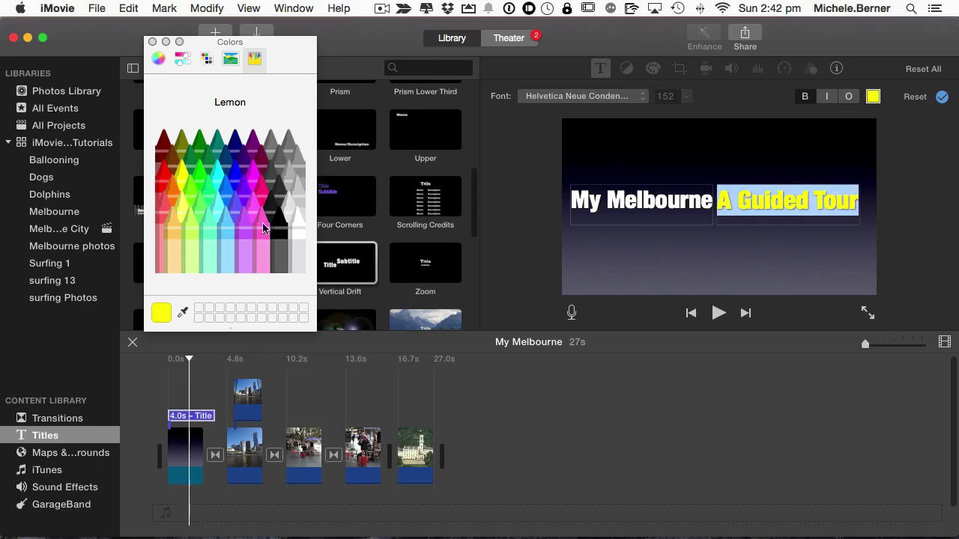
pyautogui.click(617, 267)
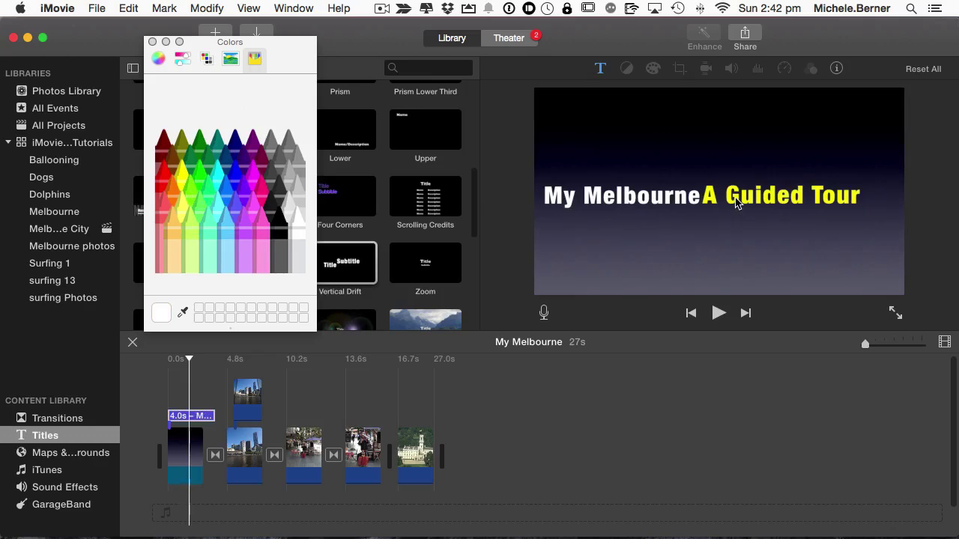
# - Try Courier New Bold as the font for "My Melbourne", apply it, and undo the font change
pyautogui.doubleClick(636, 202)
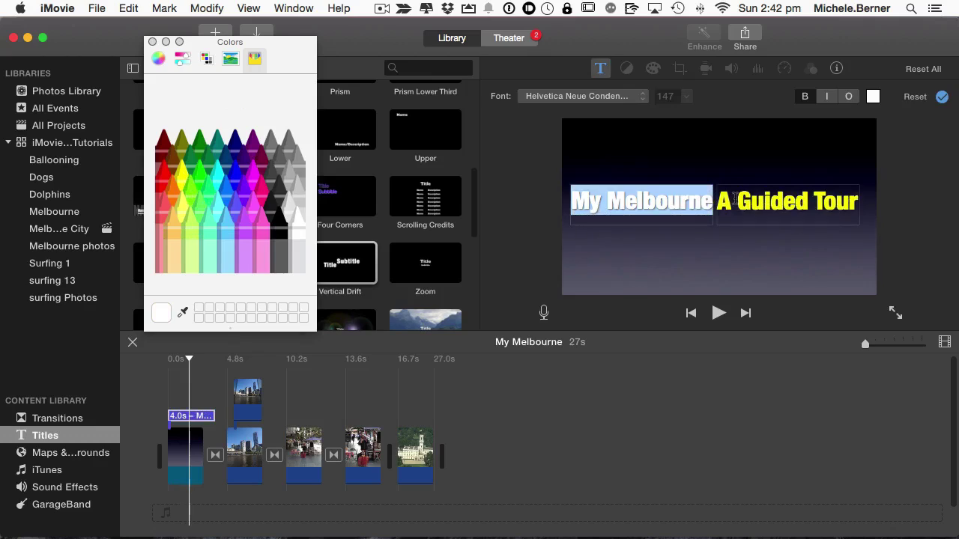
pyautogui.click(601, 98)
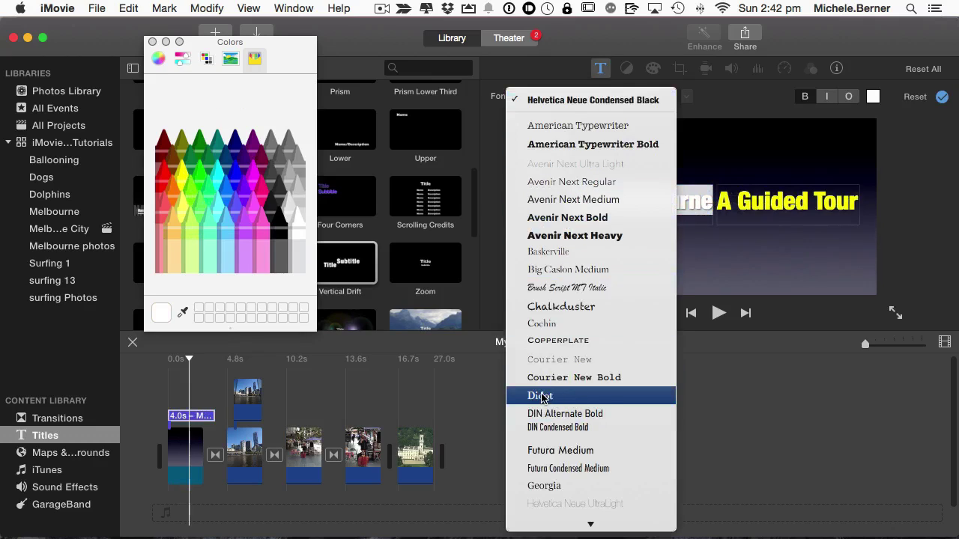
pyautogui.click(576, 377)
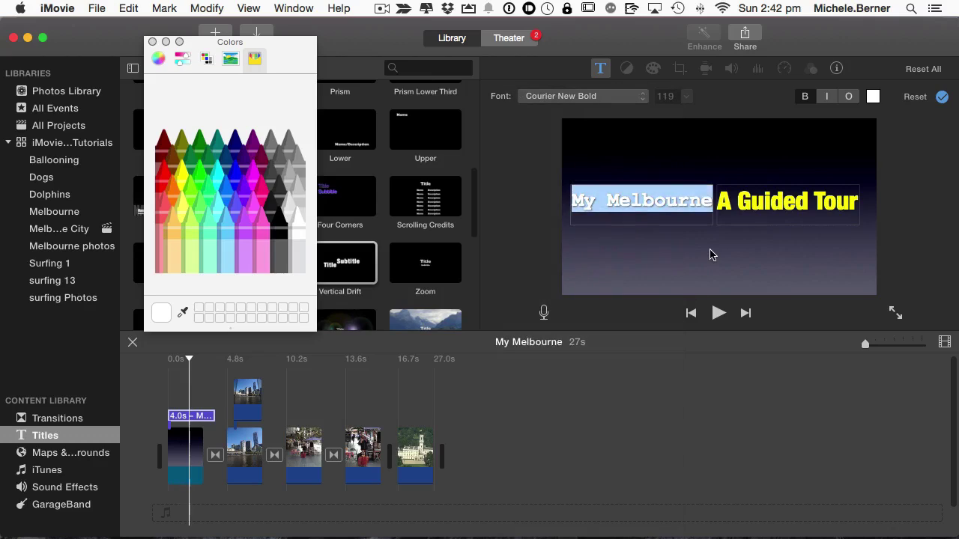
pyautogui.click(710, 254)
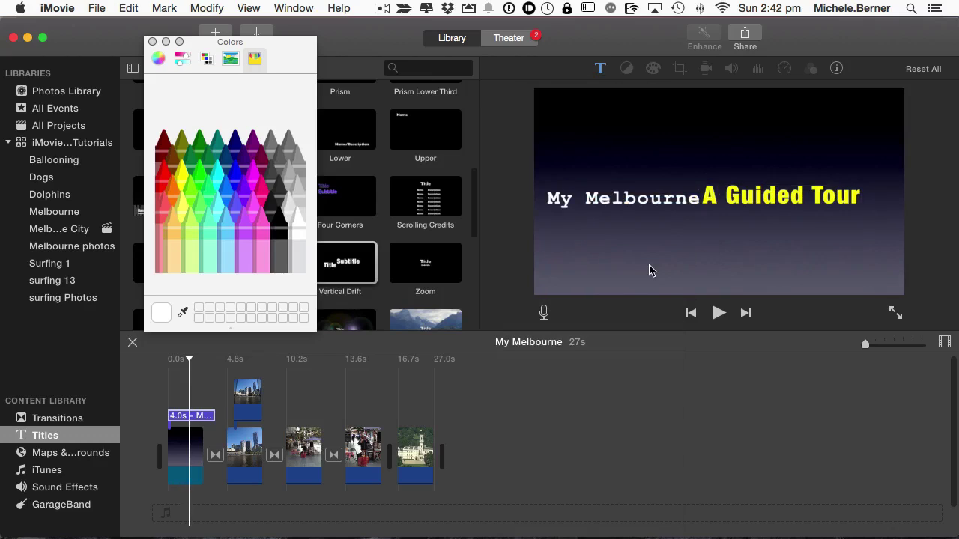
pyautogui.press('super+z')
# - Dismiss the colour picker and examine the full font list for "My Melbourne", including the Modern, Fixed Width and Web collections
pyautogui.doubleClick(616, 205)
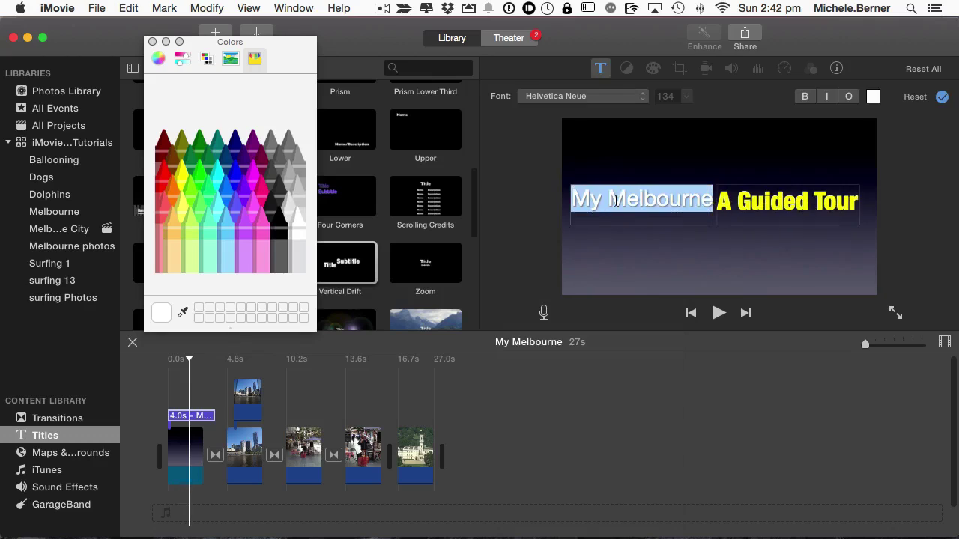
pyautogui.click(152, 41)
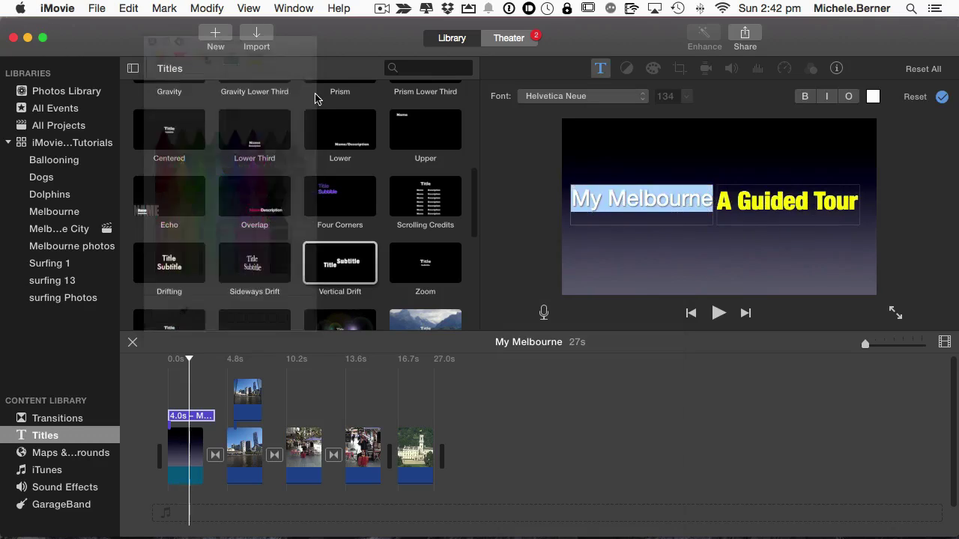
pyautogui.click(643, 98)
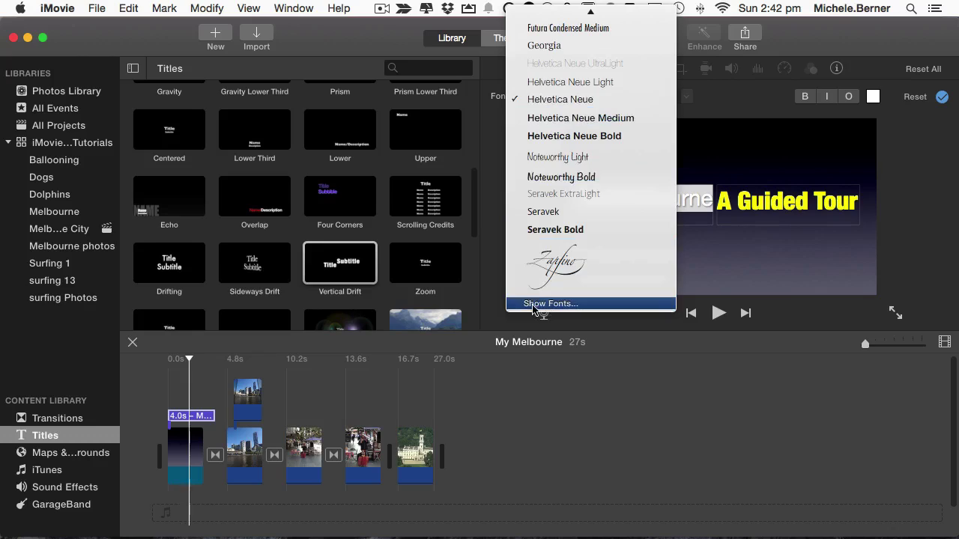
pyautogui.click(560, 307)
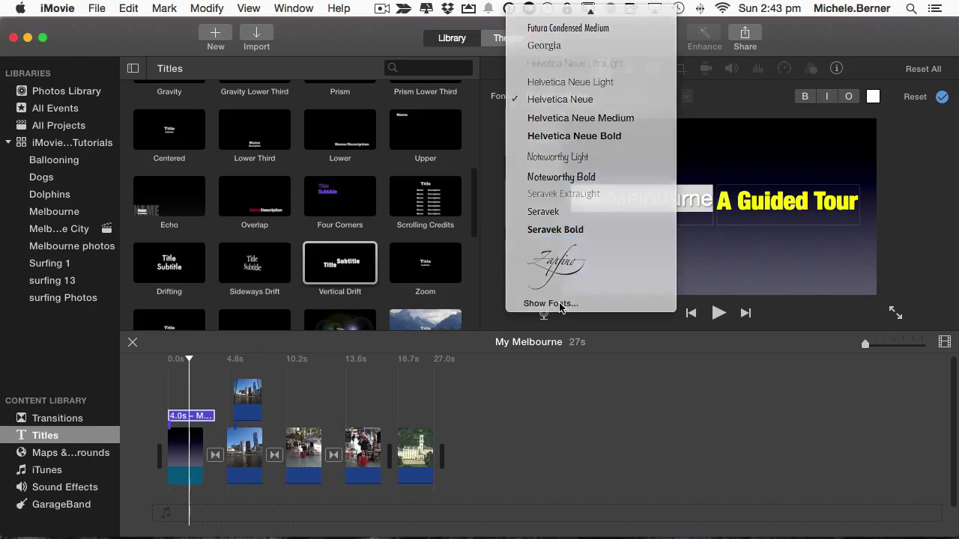
pyautogui.moveTo(480, 312); pyautogui.dragTo(471, 207)
pyautogui.moveTo(624, 257); pyautogui.dragTo(623, 325)
pyautogui.scroll(-2, 524, 314)
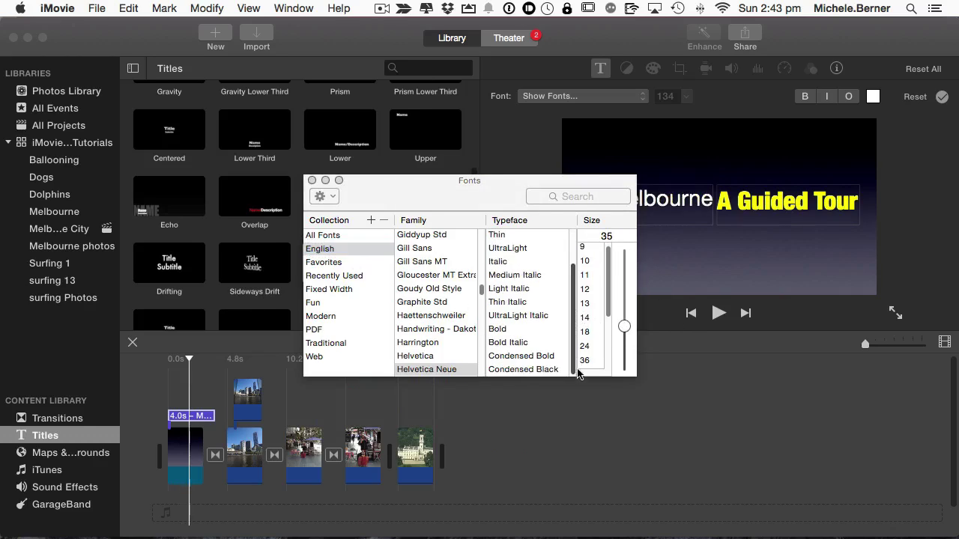
pyautogui.click(312, 320)
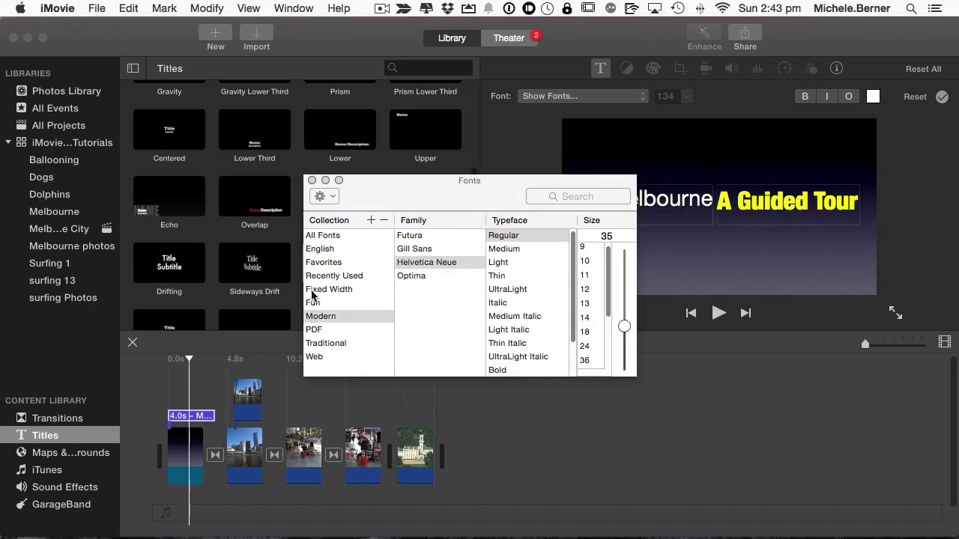
pyautogui.click(313, 291)
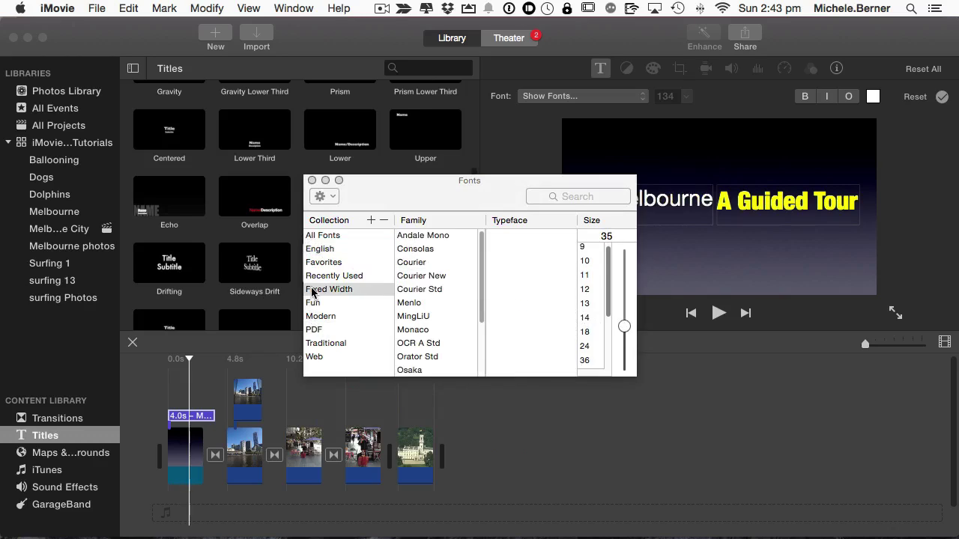
pyautogui.click(314, 358)
pyautogui.click(310, 182)
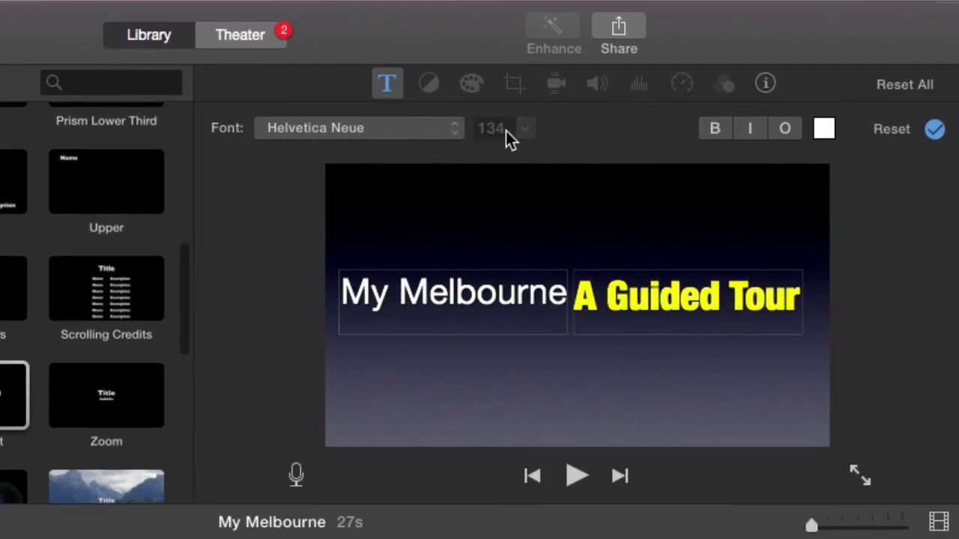
# - Apply italic style to the title, working from the yellow subtitle "A Guided Tour"
pyautogui.click(640, 311)
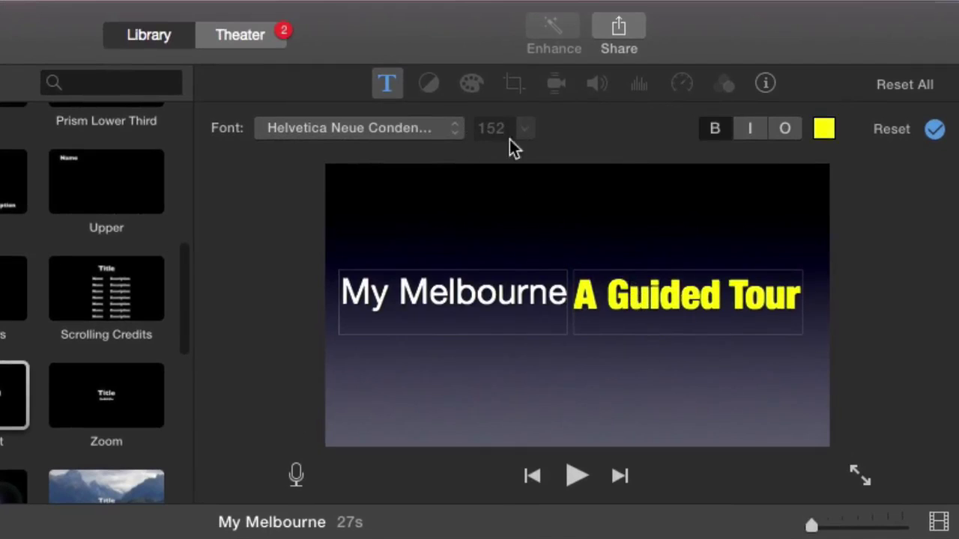
pyautogui.click(752, 130)
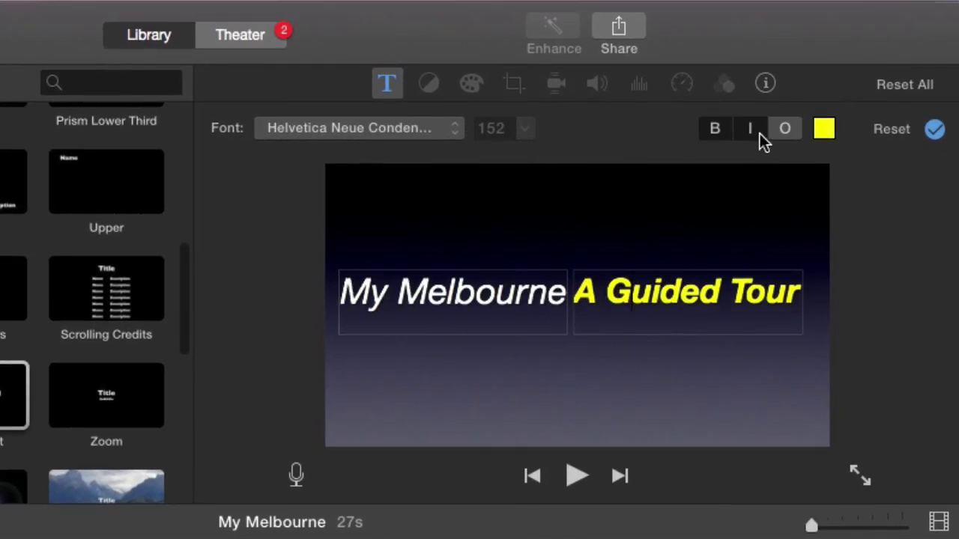
# - Try the outline style on the title, turn outline and italics off, and apply the title edits
pyautogui.click(789, 128)
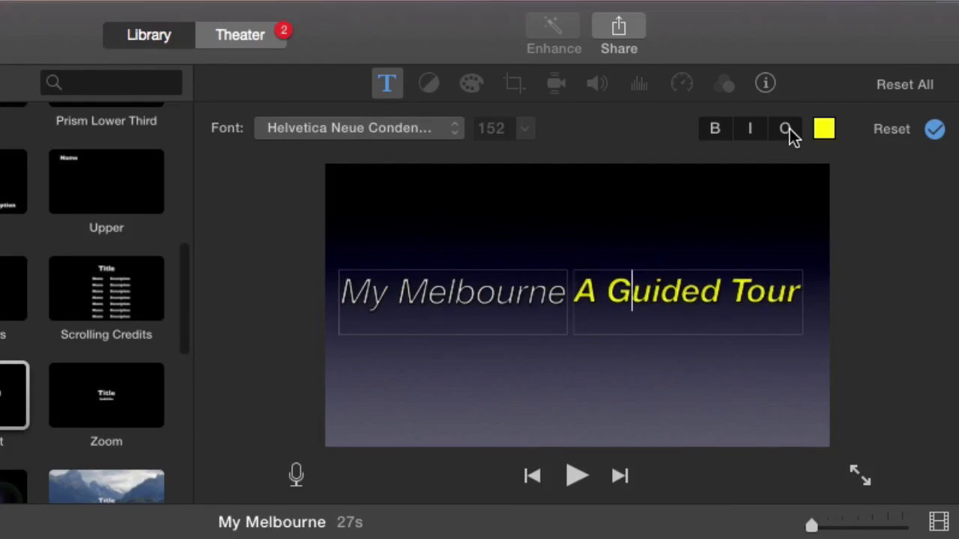
pyautogui.click(786, 129)
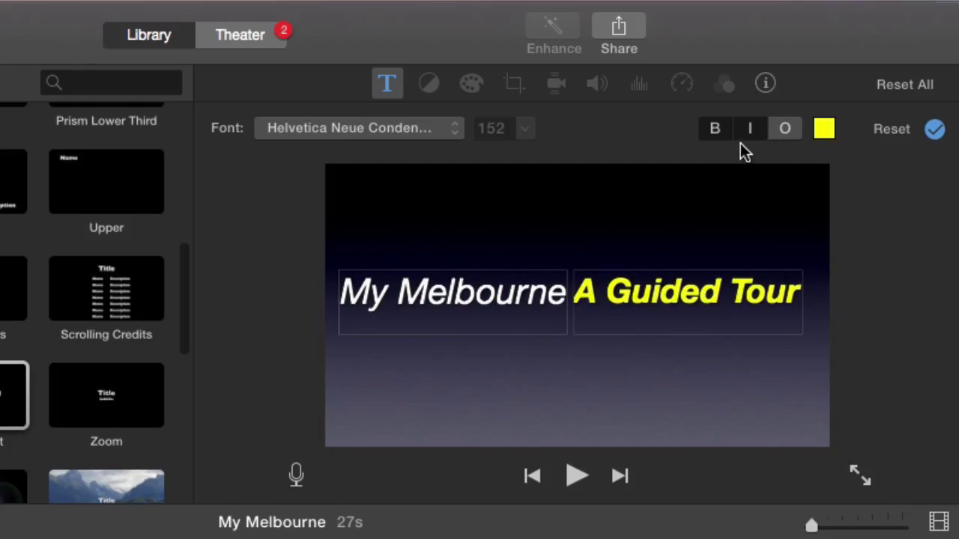
pyautogui.click(751, 129)
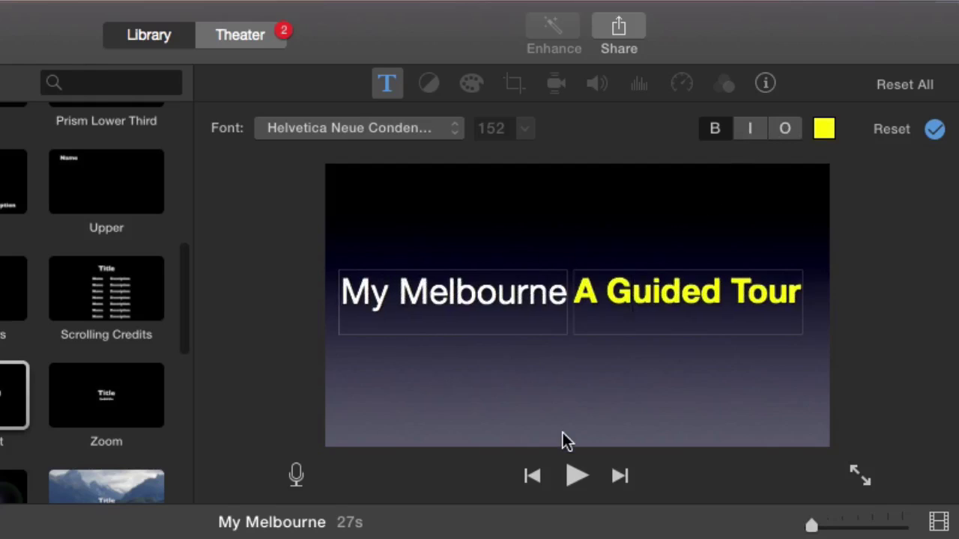
pyautogui.click(934, 129)
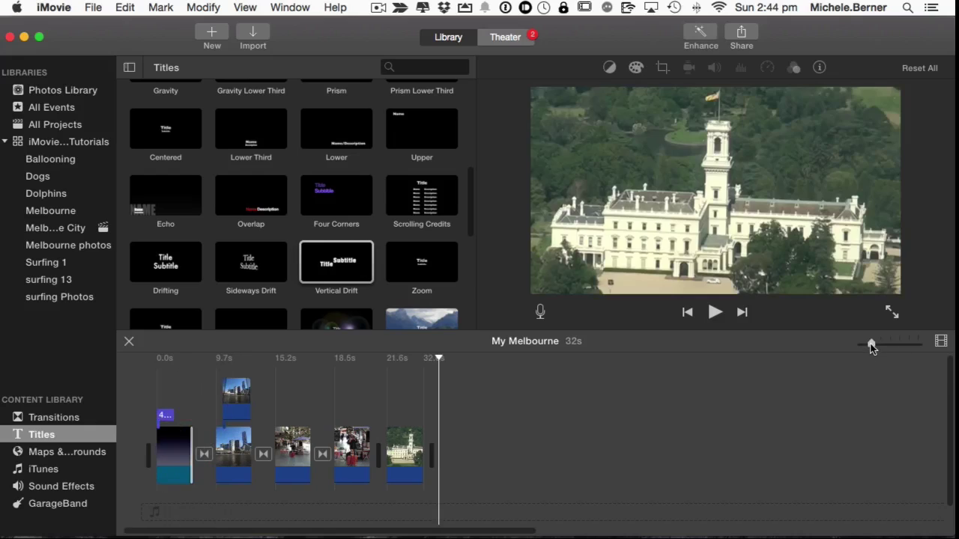
# - Shorten the gradient background clip at the start of the movie to roughly the length of its title
pyautogui.moveTo(875, 345); pyautogui.dragTo(881, 344)
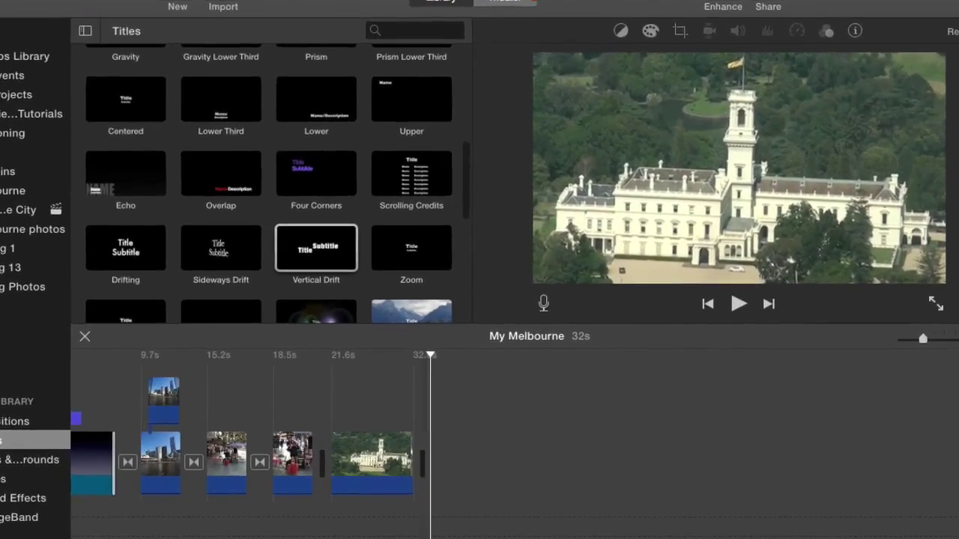
pyautogui.moveTo(287, 531); pyautogui.dragTo(225, 531)
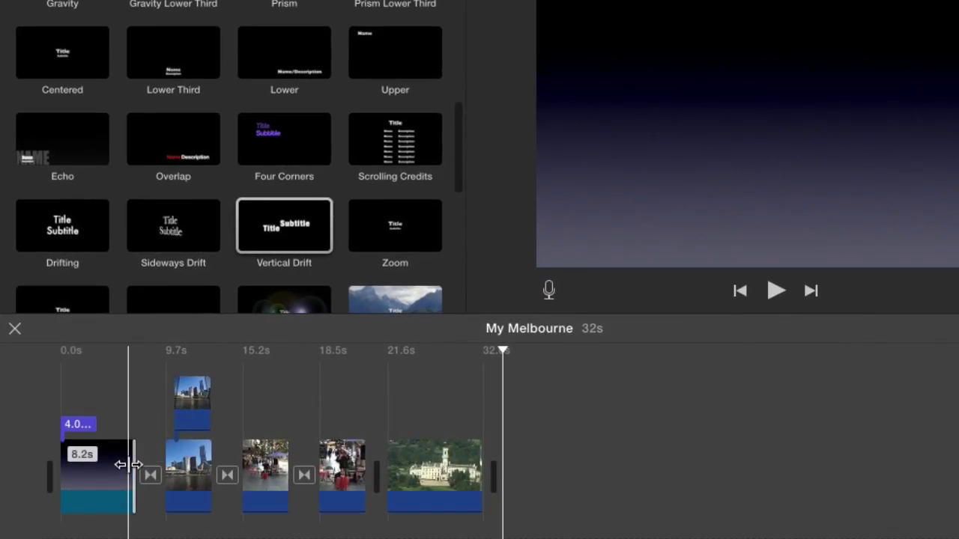
pyautogui.moveTo(129, 466); pyautogui.dragTo(80, 452)
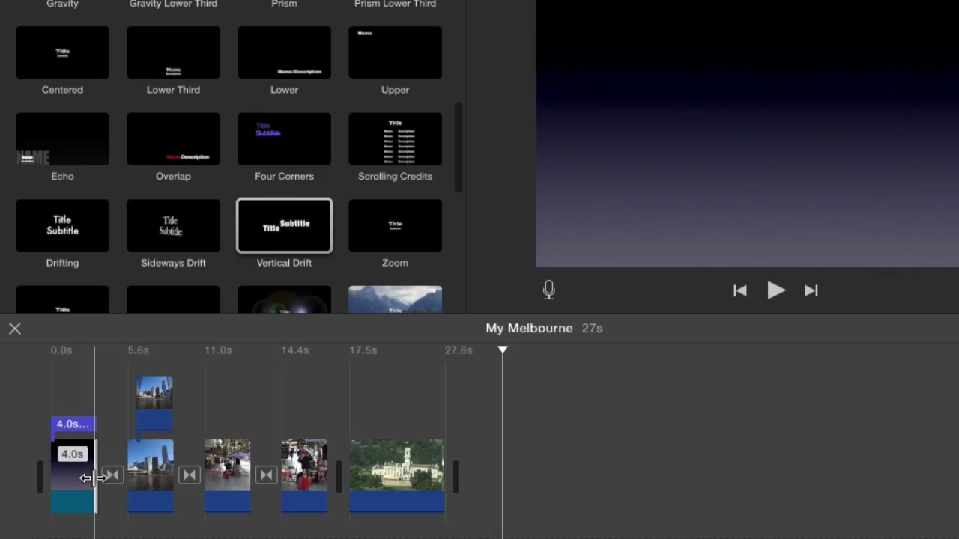
pyautogui.moveTo(96, 479); pyautogui.dragTo(60, 460)
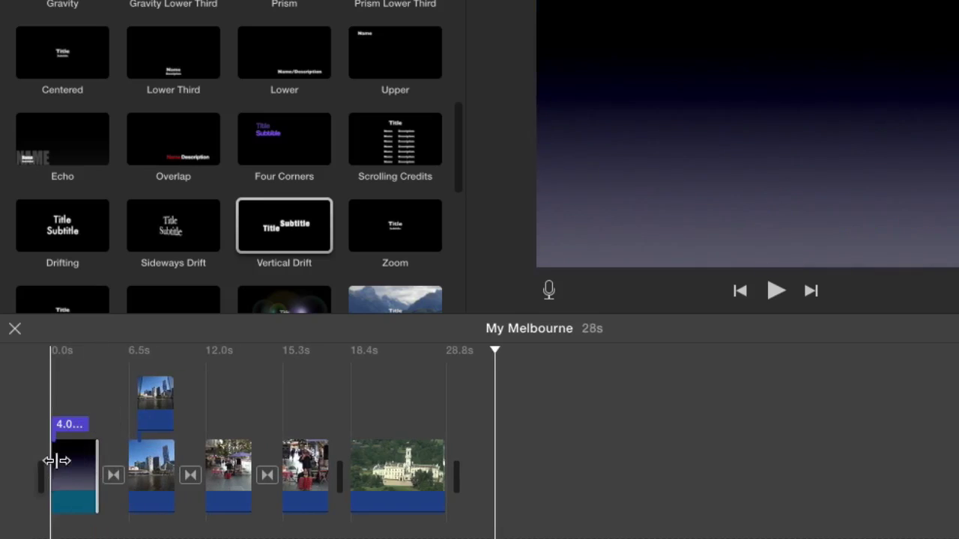
# - Add a Fade to Black transition before the gradient background clip at the very start of the movie
pyautogui.press('super+5')
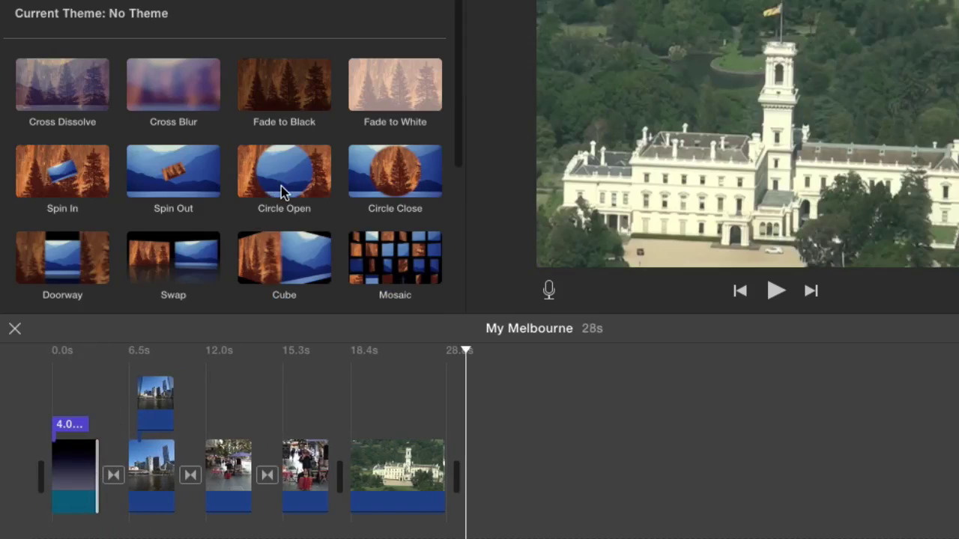
pyautogui.click(255, 90)
pyautogui.moveTo(255, 90); pyautogui.dragTo(42, 476)
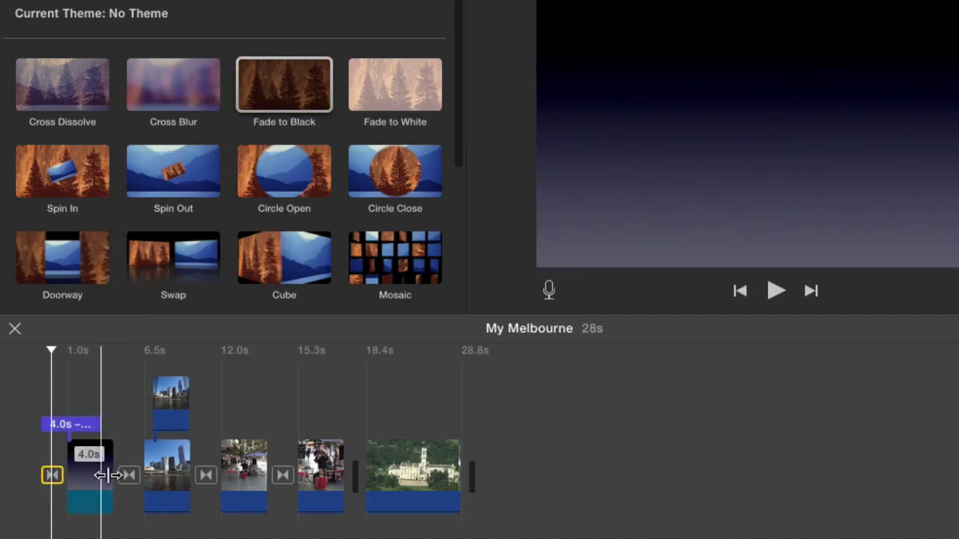
# - Replace the transition between the gradient background and the first city clip with Fade to Black
pyautogui.moveTo(249, 84); pyautogui.dragTo(124, 476)
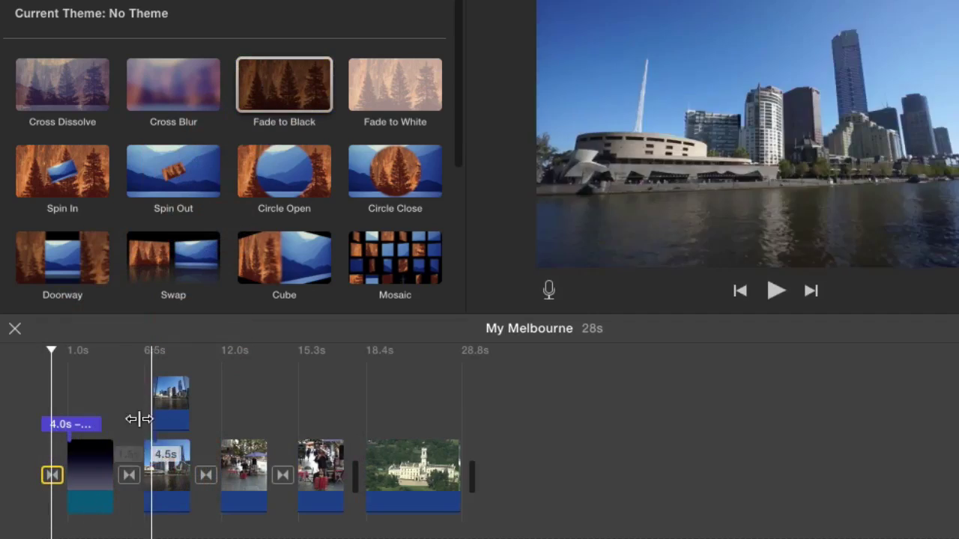
pyautogui.moveTo(258, 94); pyautogui.dragTo(125, 482)
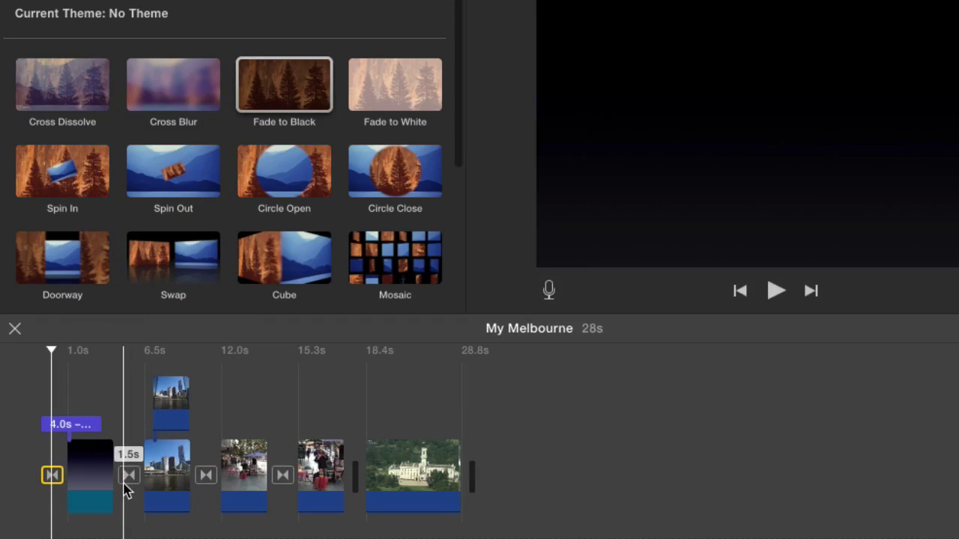
pyautogui.click(126, 476)
# - Move the "My Melbourne" title so it starts with the gradient clip, after the opening fade
pyautogui.click(95, 484)
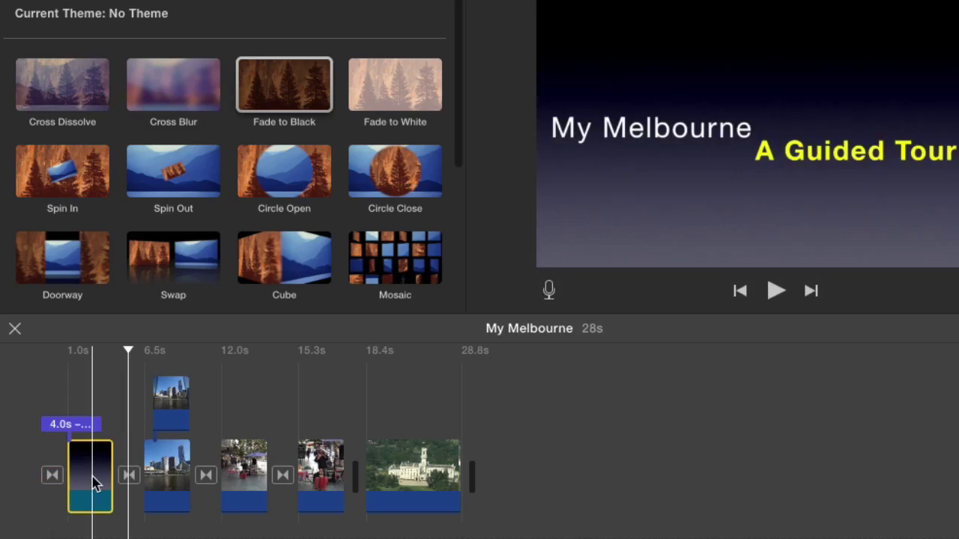
pyautogui.click(95, 483)
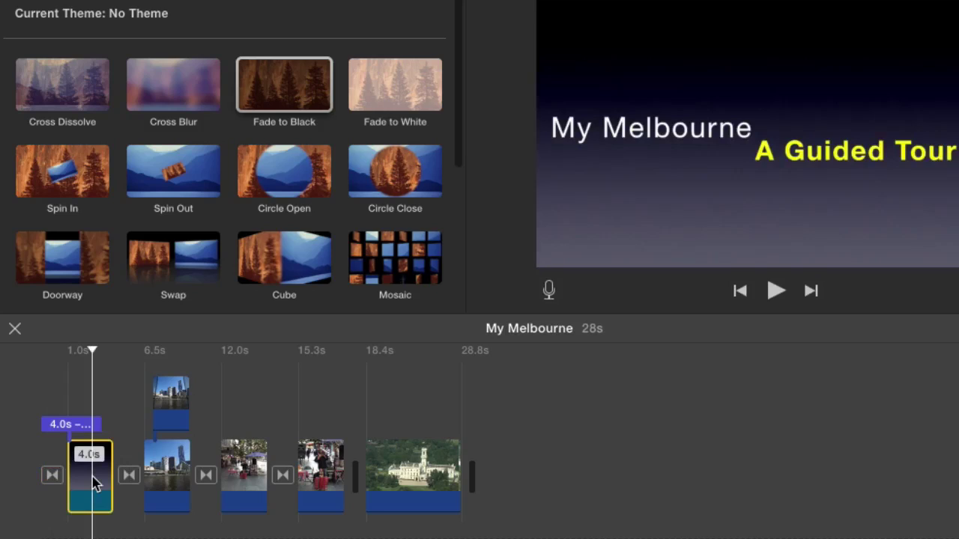
pyautogui.moveTo(46, 424)
pyautogui.mouseDown()
pyautogui.moveTo(88, 417)
pyautogui.moveTo(51, 409)
pyautogui.mouseUp()
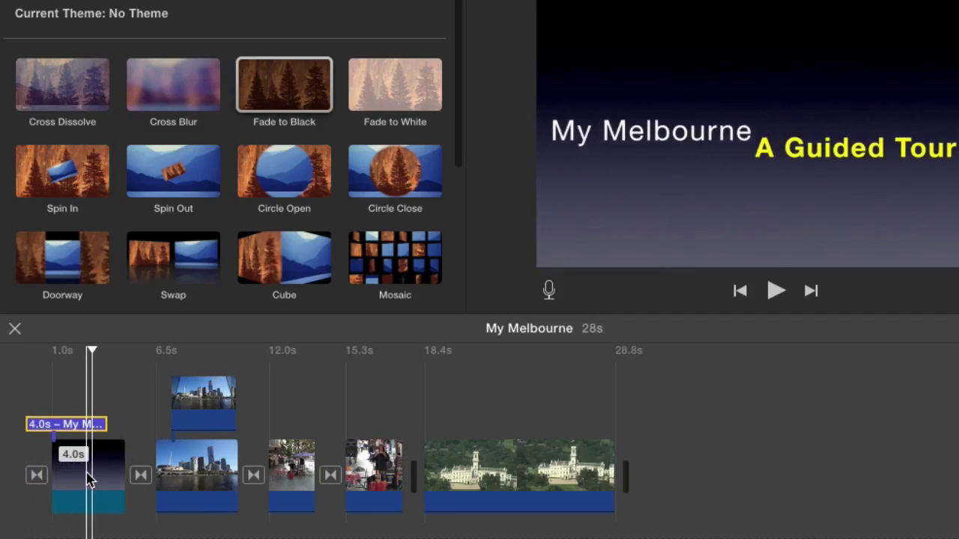
pyautogui.moveTo(55, 424); pyautogui.dragTo(81, 425)
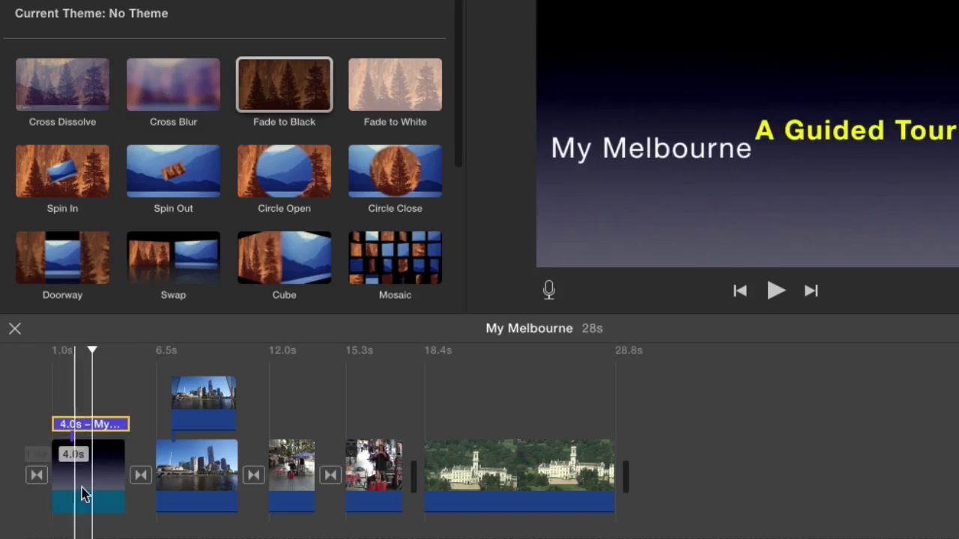
# - Set the Fade to Black after the gradient clip to 2.0 s and lengthen the gradient clip to 4.0 s
pyautogui.doubleClick(140, 475)
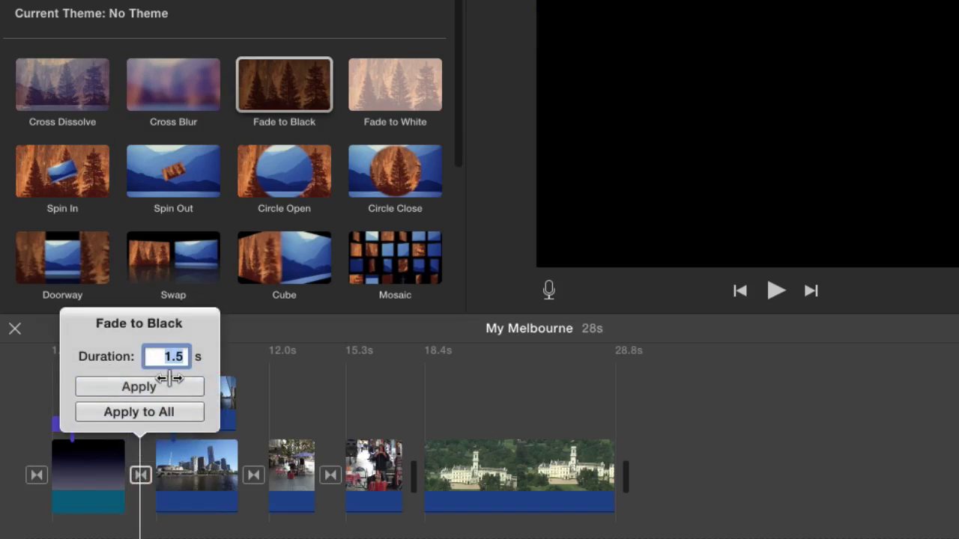
pyautogui.write('2.0')
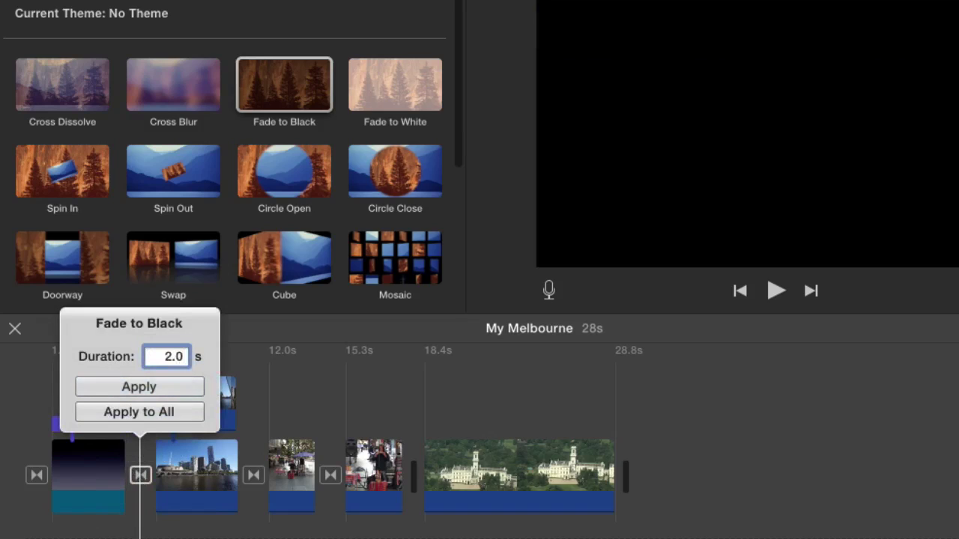
pyautogui.press('Return')
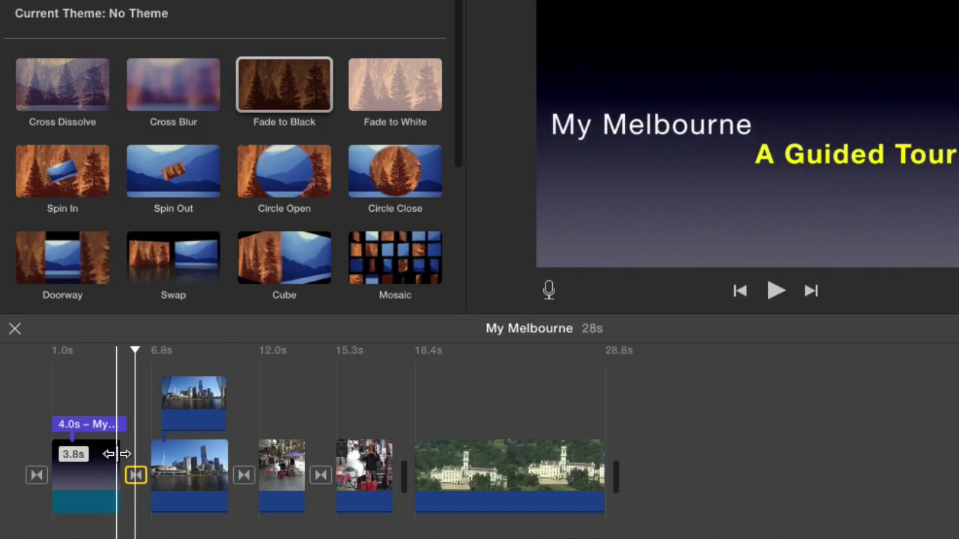
pyautogui.moveTo(117, 455); pyautogui.dragTo(128, 455)
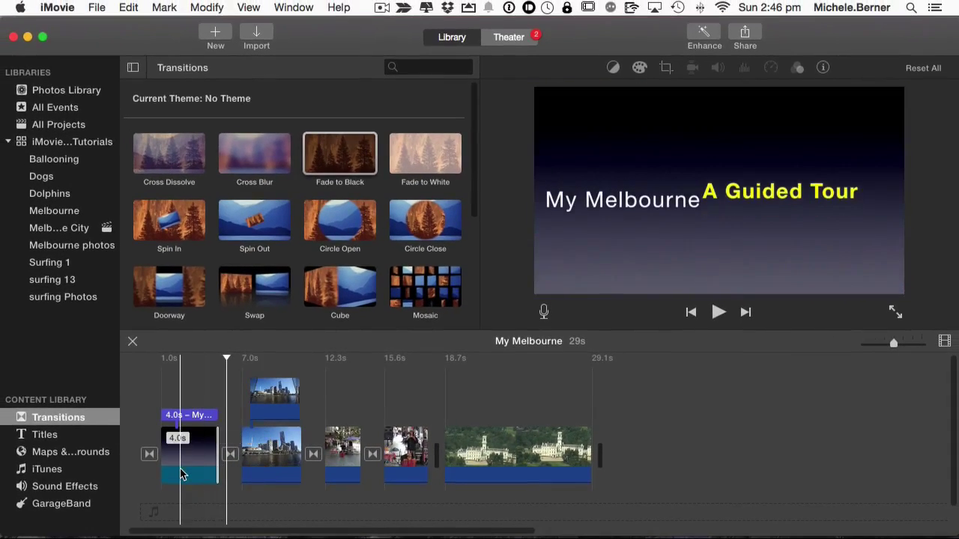
# - Insert the Blue Marble Map between the opening title's fade and the first city clip
pyautogui.click(249, 474)
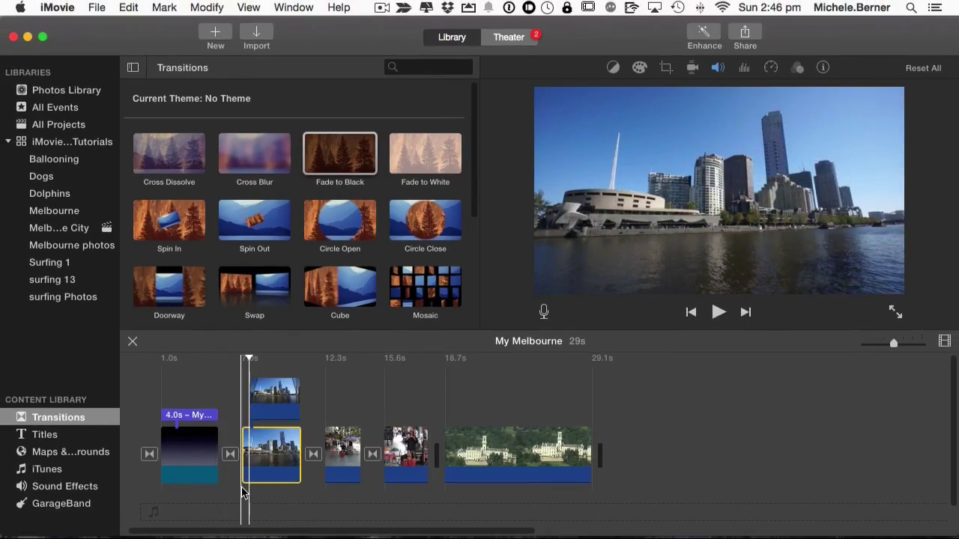
pyautogui.click(50, 454)
pyautogui.scroll(2, 277, 225)
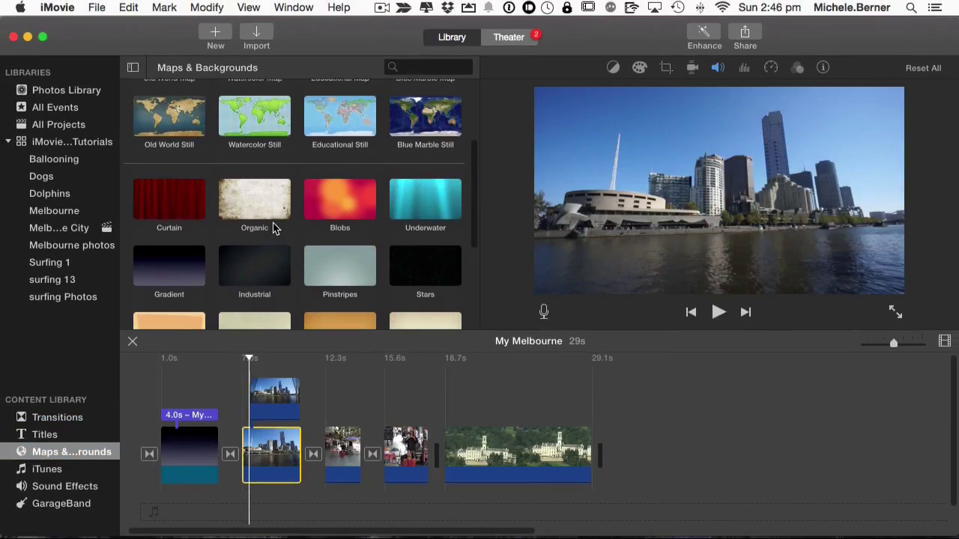
pyautogui.scroll(5, 274, 229)
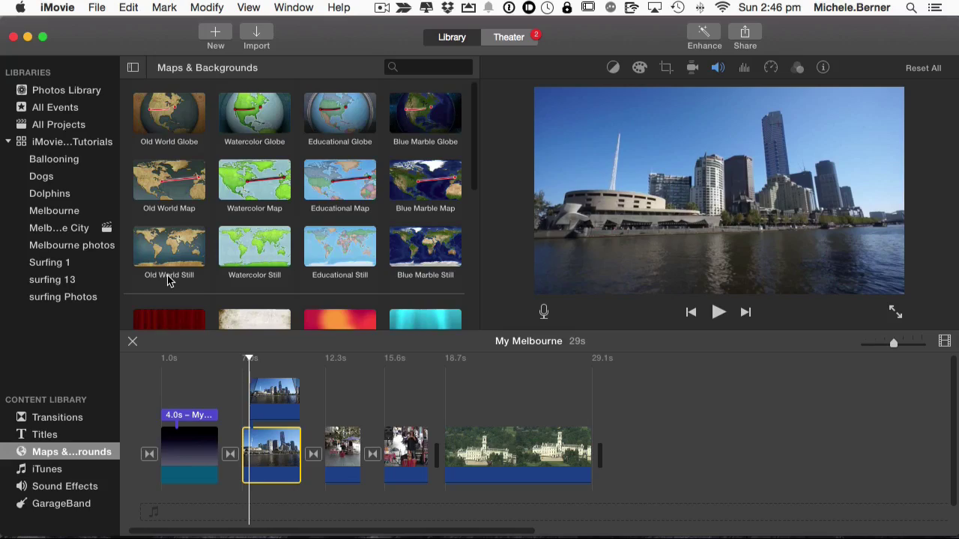
pyautogui.click(422, 171)
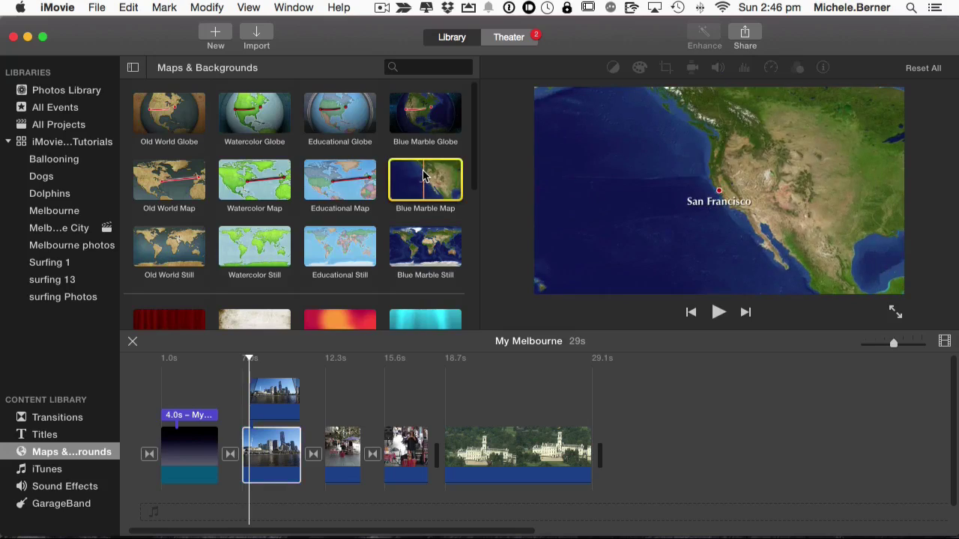
pyautogui.moveTo(422, 175); pyautogui.dragTo(250, 465)
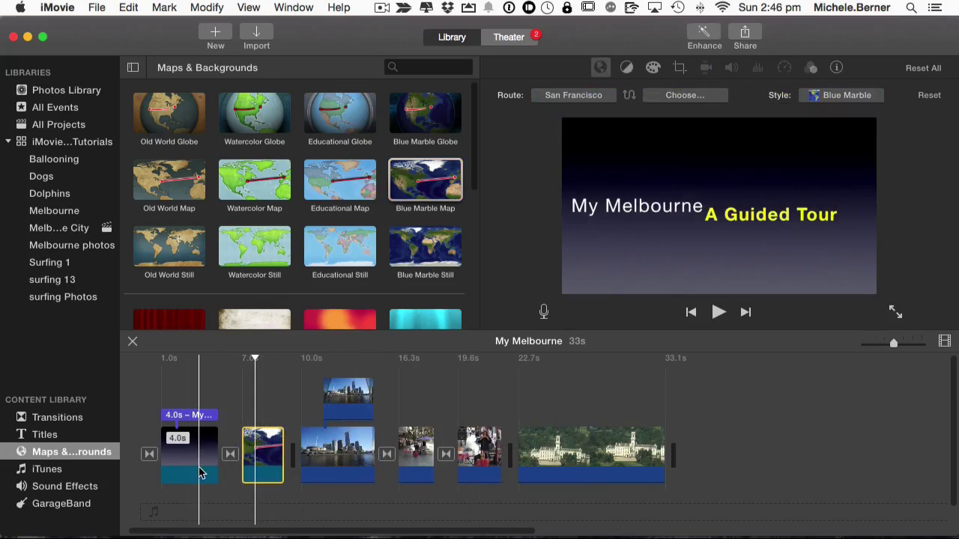
# - Set the start location of the Blue Marble map's route to Melbourne, Australia
pyautogui.click(263, 470)
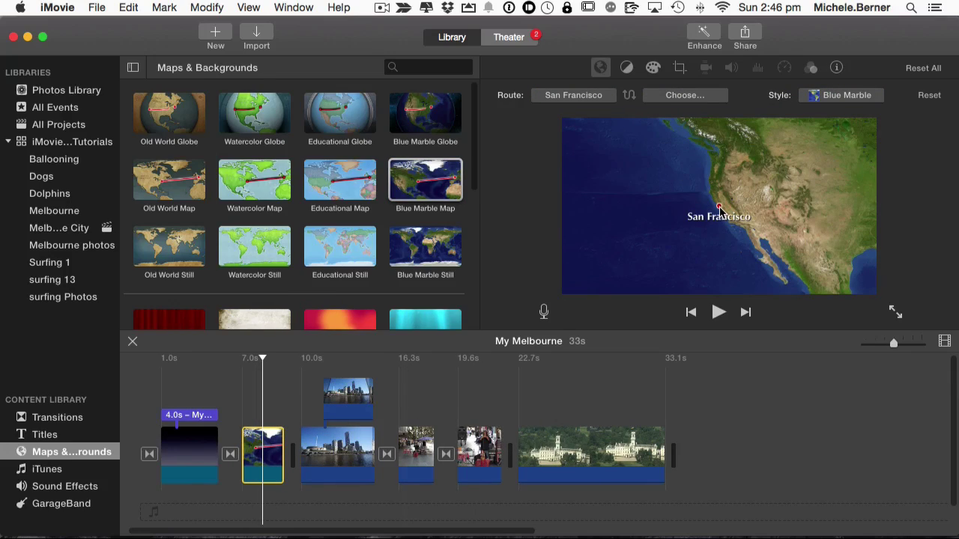
pyautogui.click(586, 97)
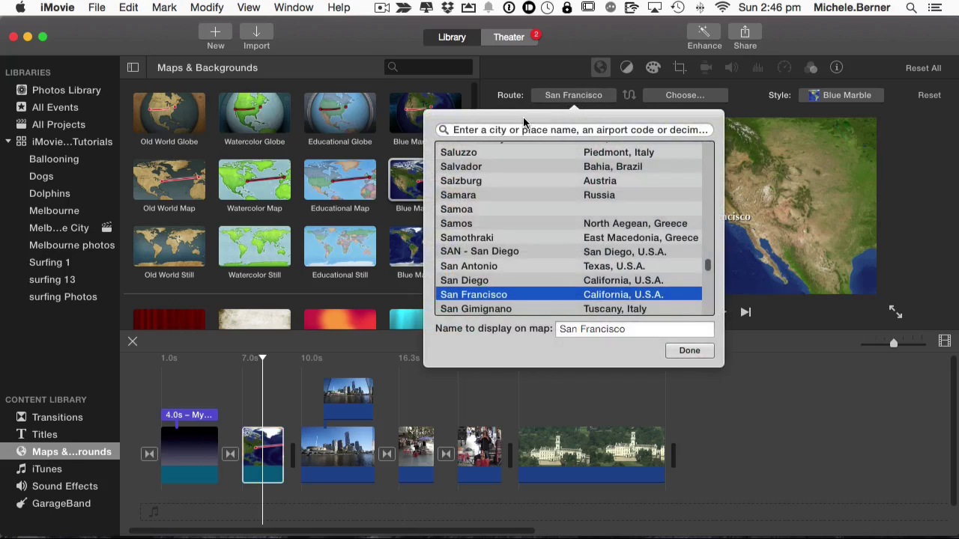
pyautogui.write('melbo')
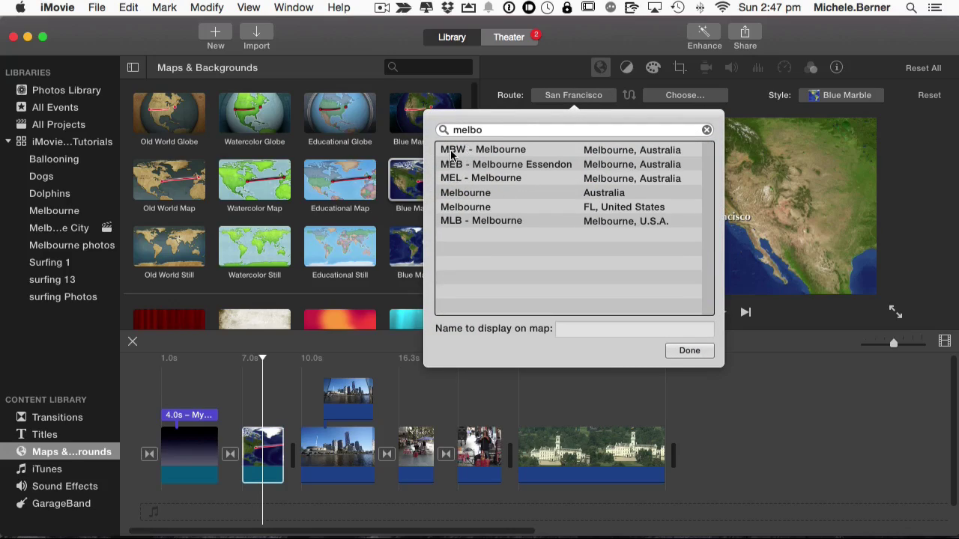
pyautogui.click(496, 193)
pyautogui.click(690, 351)
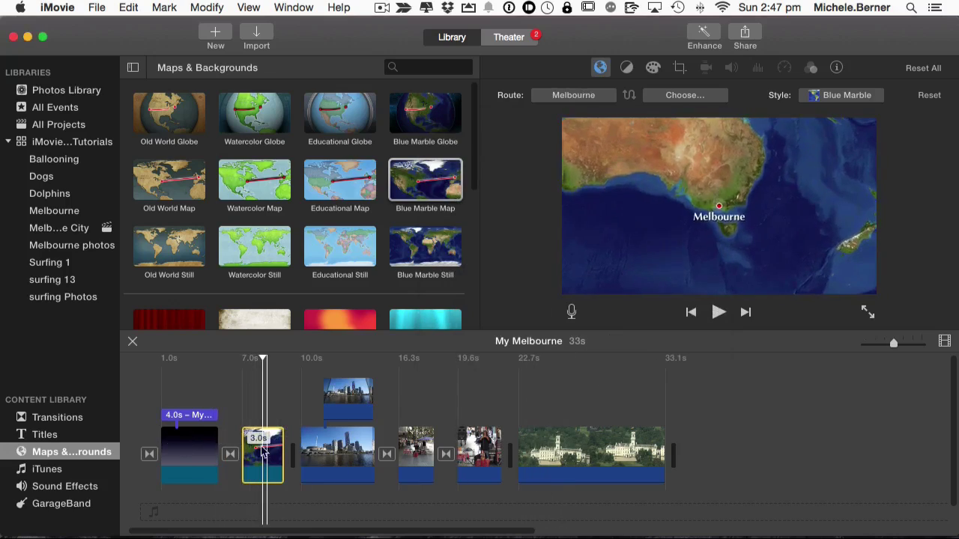
# - Play the movie from the beginning to preview the opening title and the Melbourne map
pyautogui.click(150, 440)
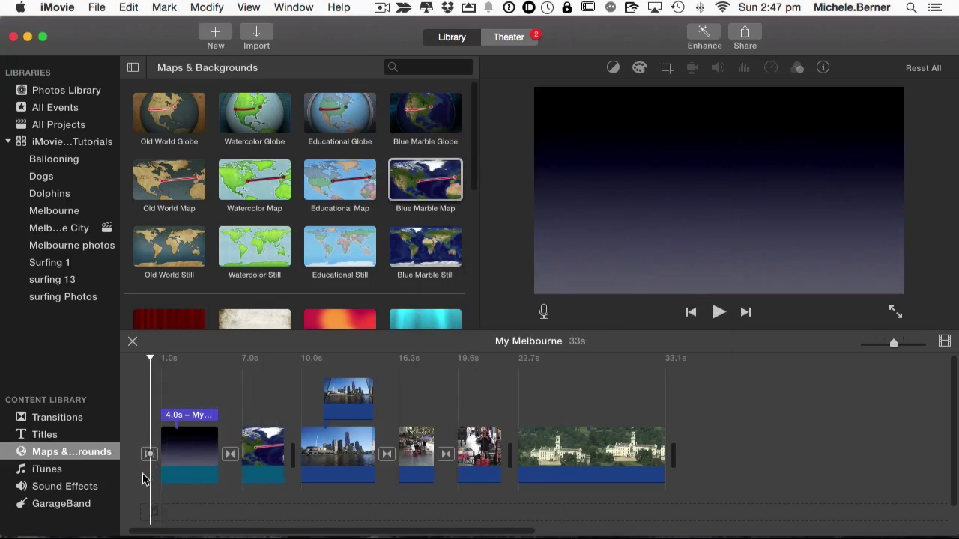
pyautogui.press('space')
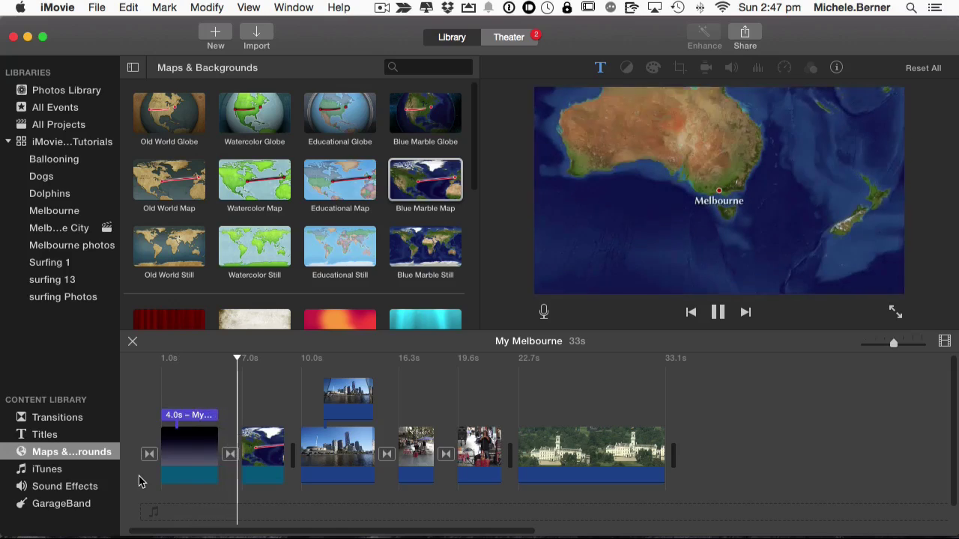
pyautogui.click(271, 454)
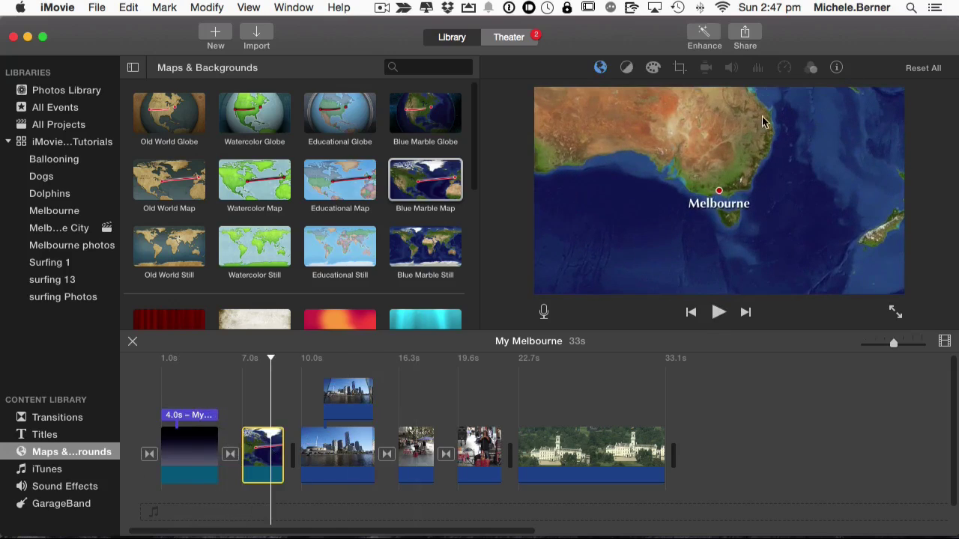
# - Set the end location of the Blue Marble map's route to Perth, Australia, and play the map clip
pyautogui.click(601, 69)
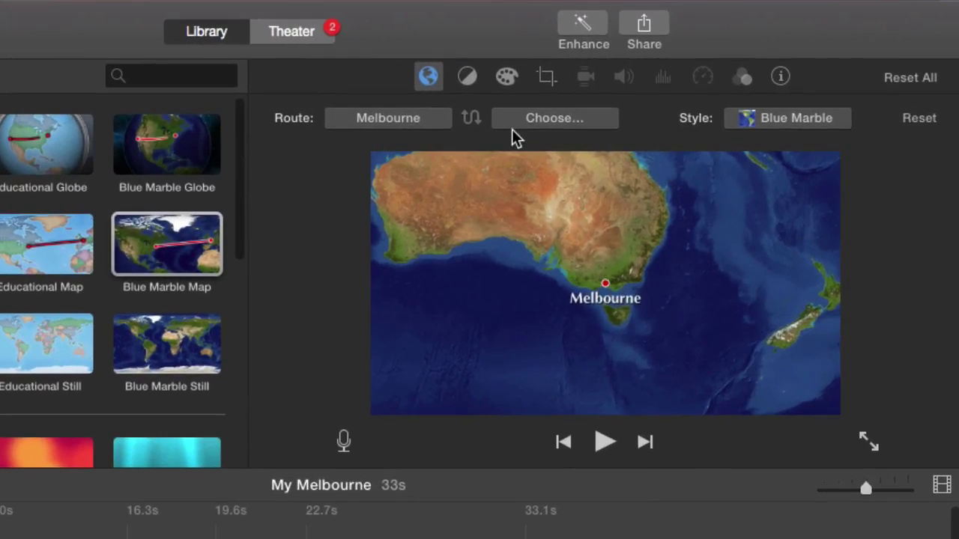
pyautogui.click(551, 127)
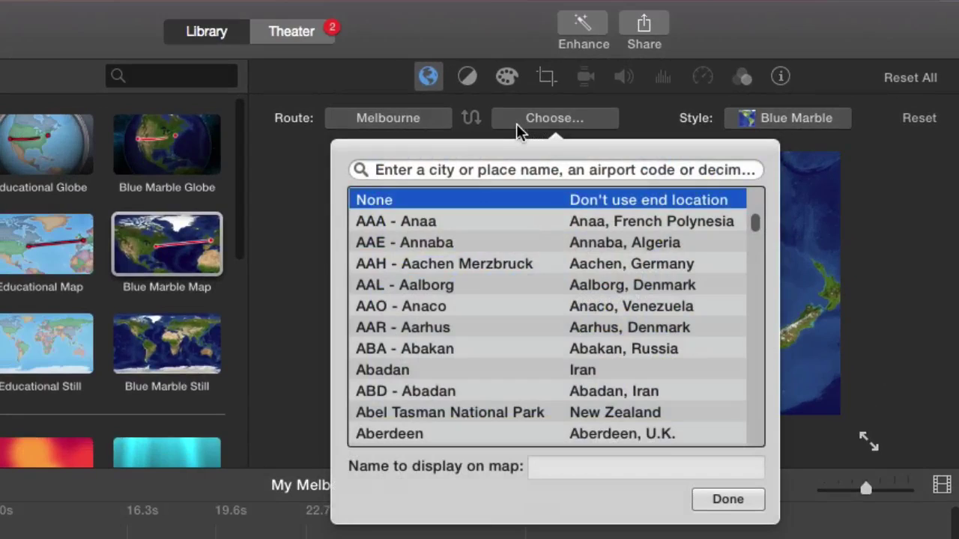
pyautogui.click(525, 124)
pyautogui.click(528, 123)
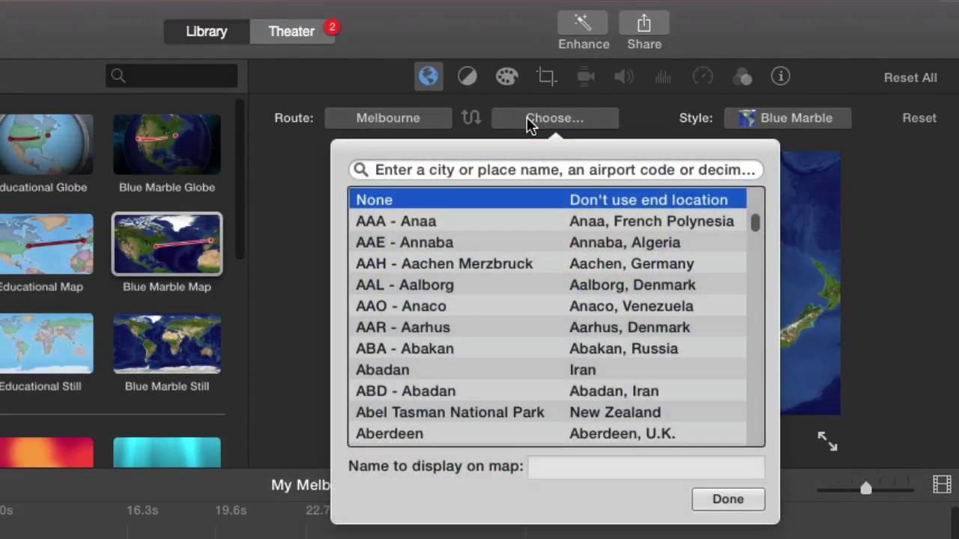
pyautogui.write('perth')
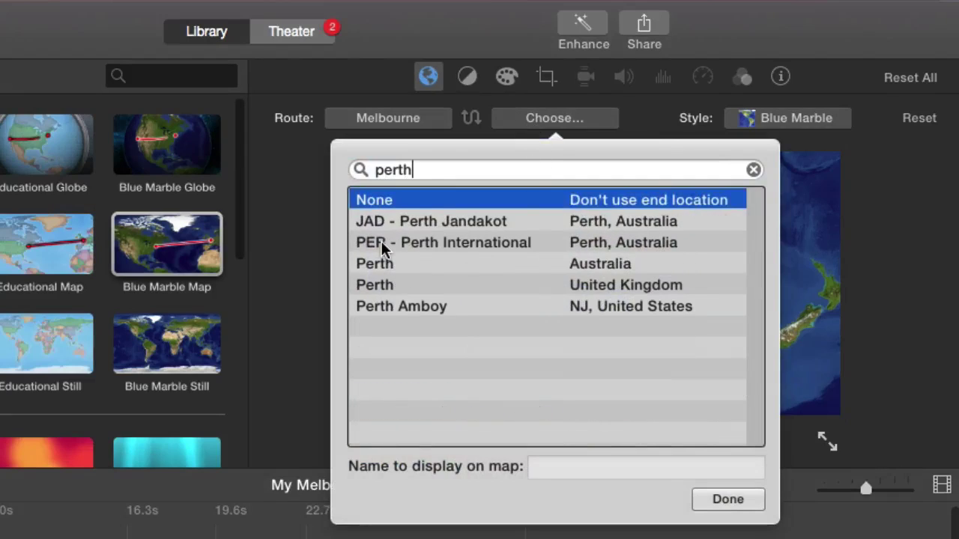
pyautogui.click(384, 264)
pyautogui.click(728, 501)
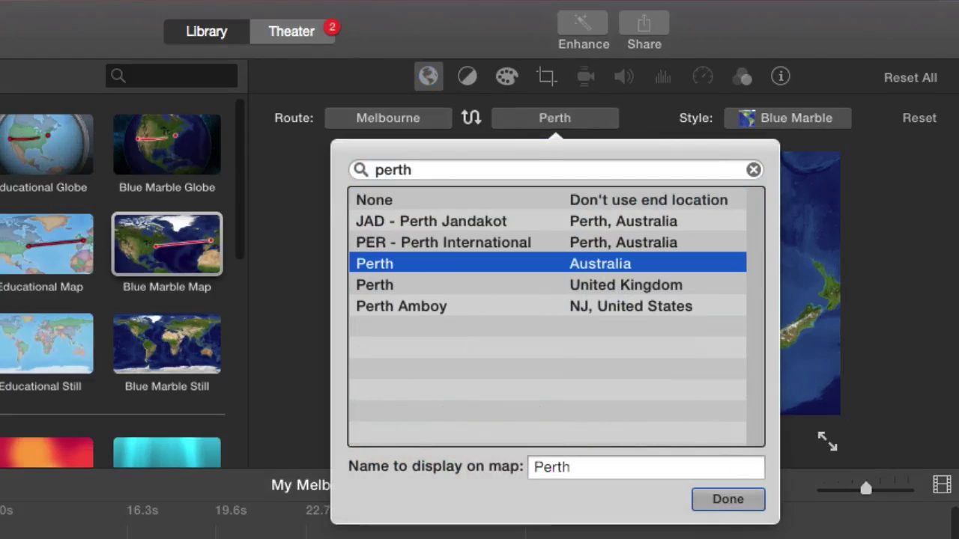
pyautogui.press('space')
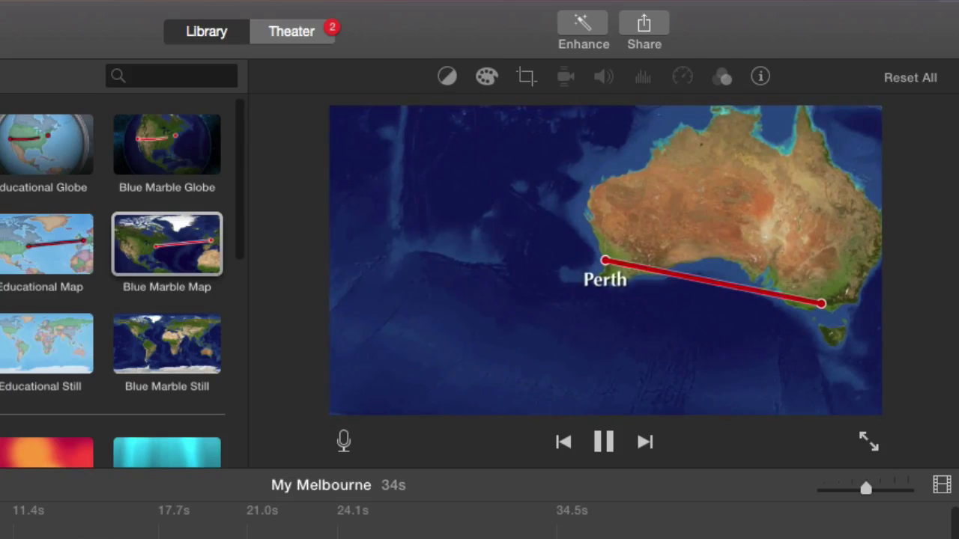
pyautogui.press('space')
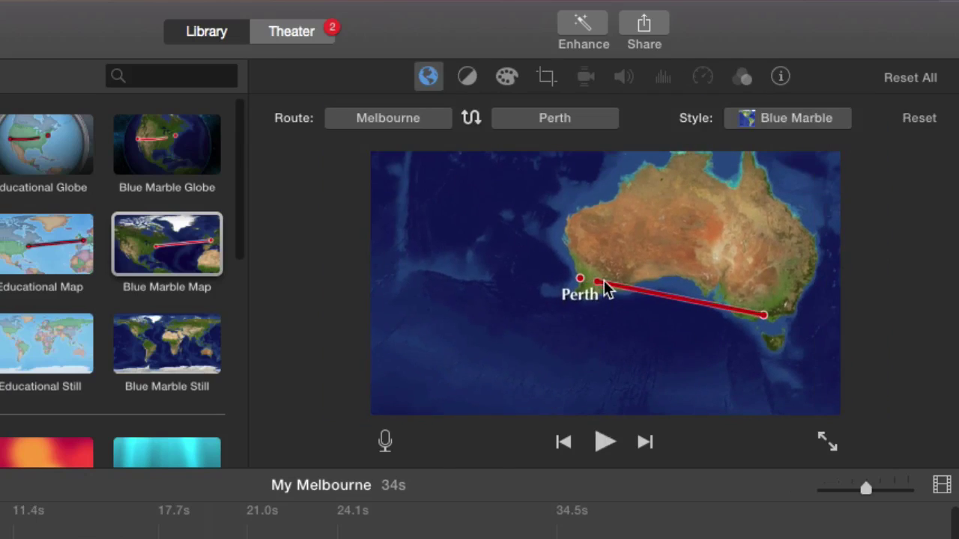
# - Remove the end location from the map's route by setting it to None
pyautogui.click(553, 120)
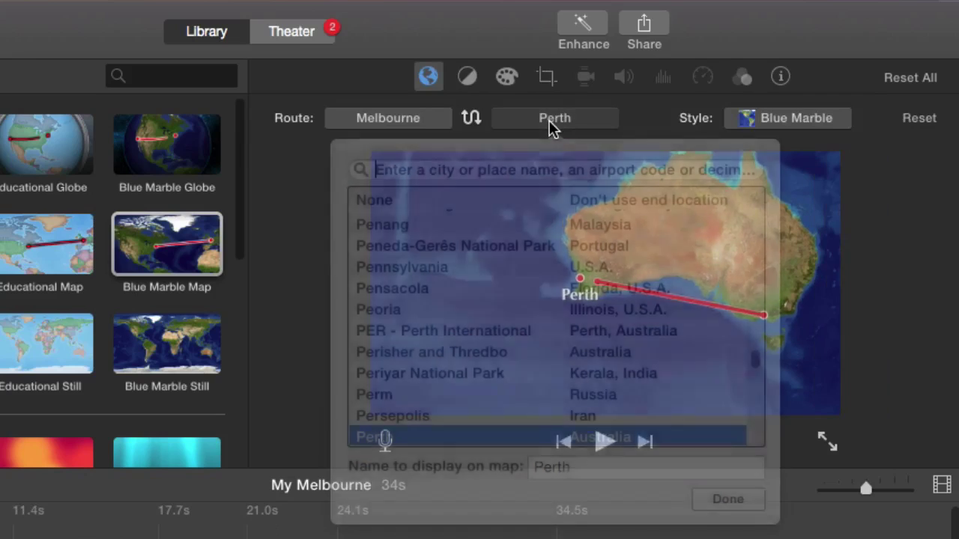
pyautogui.click(397, 206)
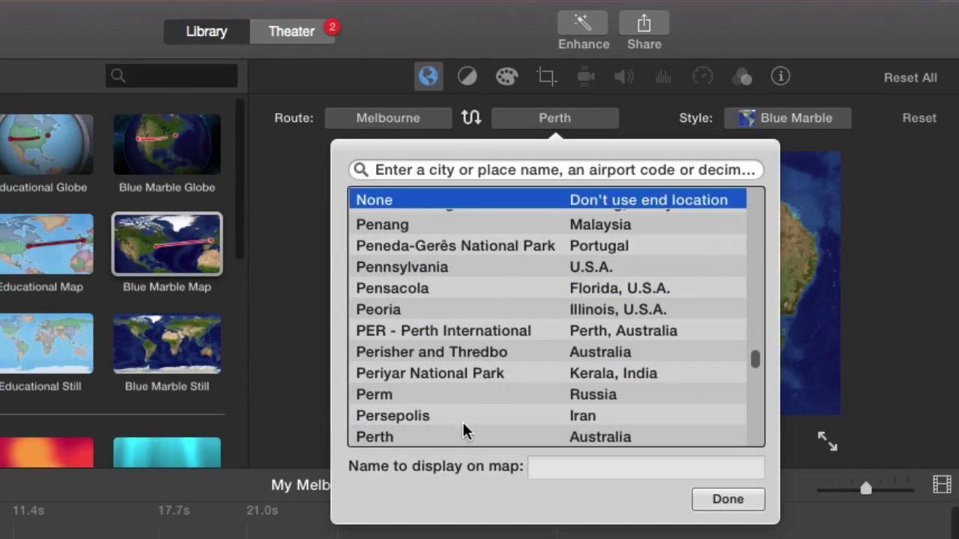
pyautogui.click(712, 505)
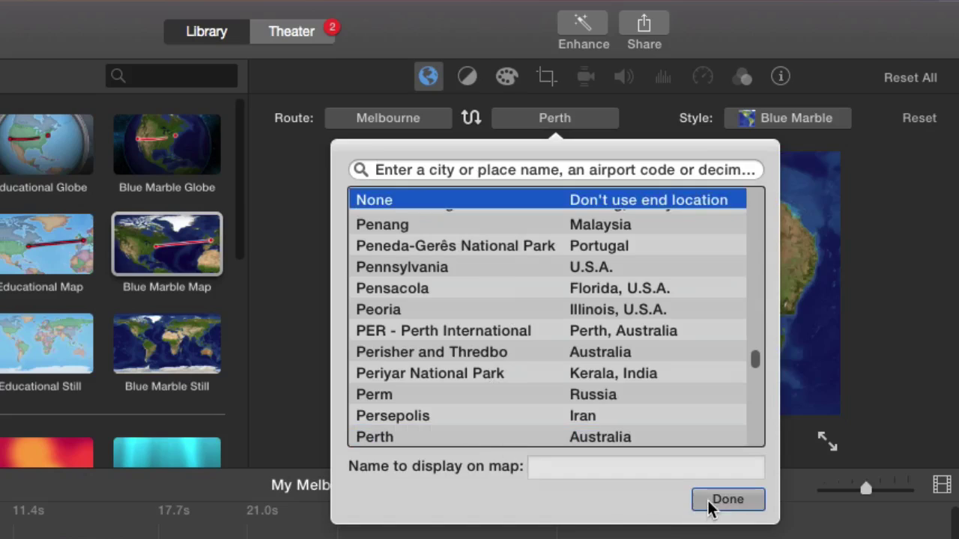
# - Try the Watercolor and Old World styles on the map, and return it to Blue Marble
pyautogui.click(783, 123)
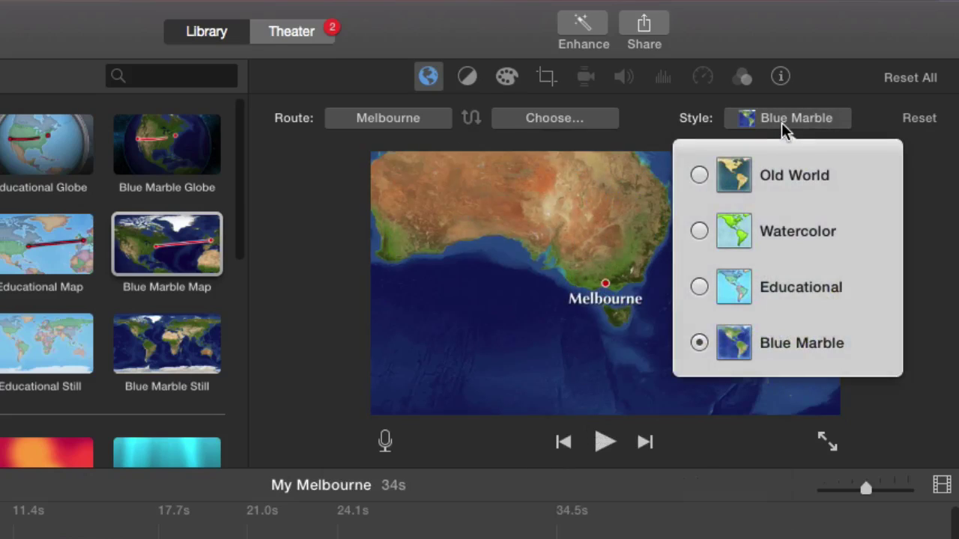
pyautogui.click(698, 232)
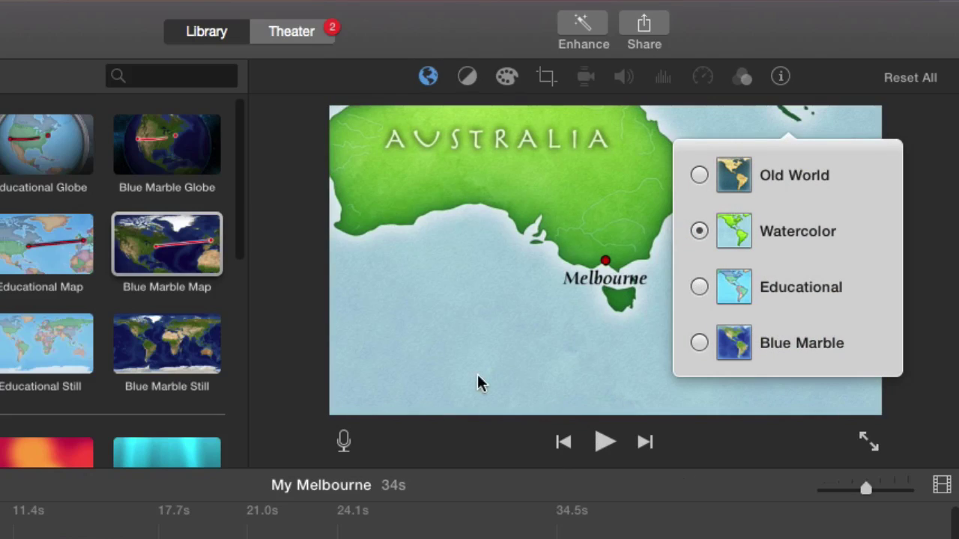
pyautogui.click(698, 175)
pyautogui.click(698, 344)
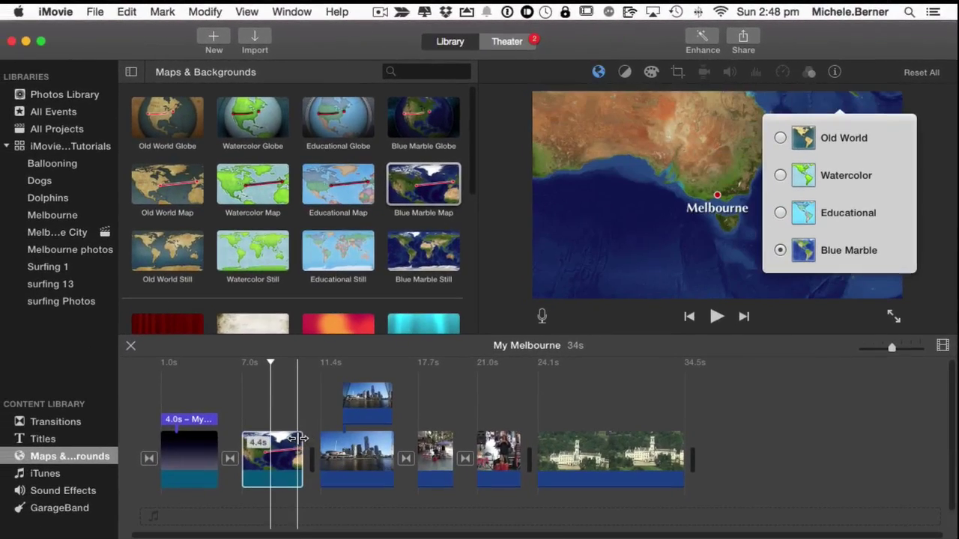
# - Shorten the Blue Marble map clip in the timeline to 4.0 s
pyautogui.click(299, 439)
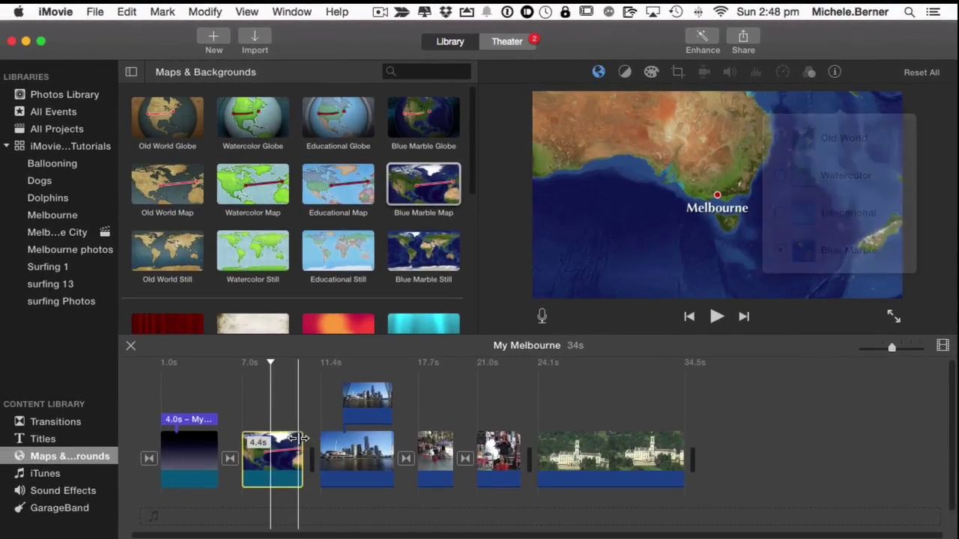
pyautogui.click(292, 418)
pyautogui.moveTo(300, 432)
pyautogui.mouseDown()
pyautogui.moveTo(285, 433)
pyautogui.moveTo(294, 434)
pyautogui.mouseUp()
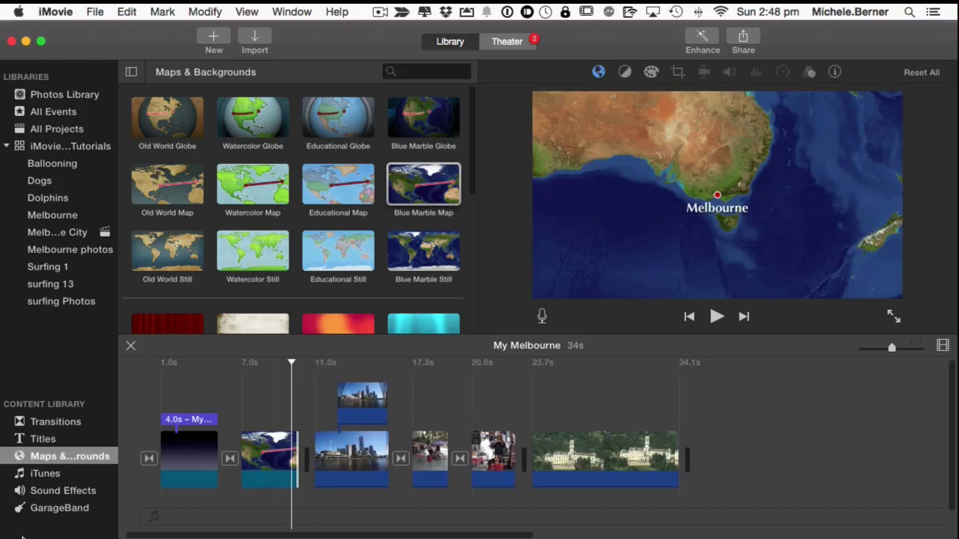
# - Add a Cross Blur transition between the map and the first city clip, and extend the map clip to 4.0 s
pyautogui.click(52, 422)
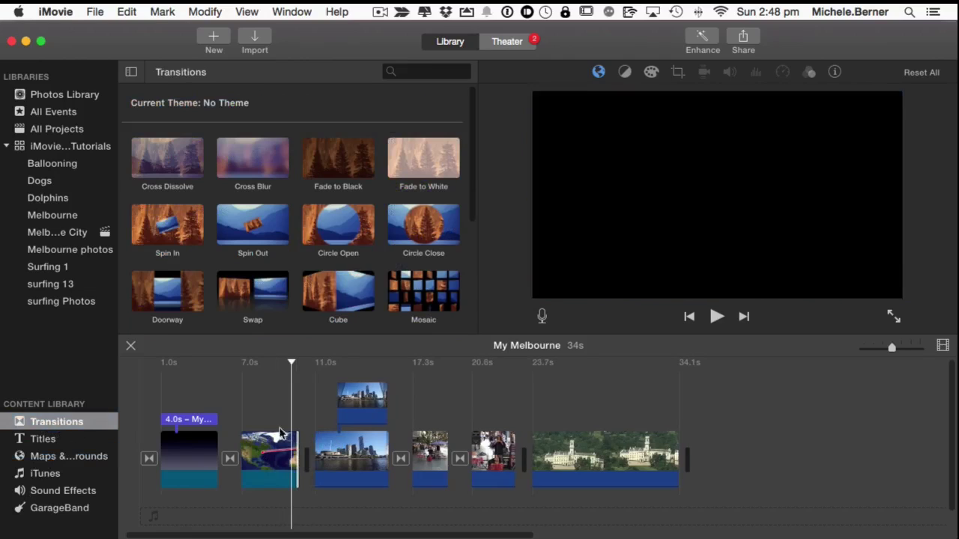
pyautogui.click(326, 171)
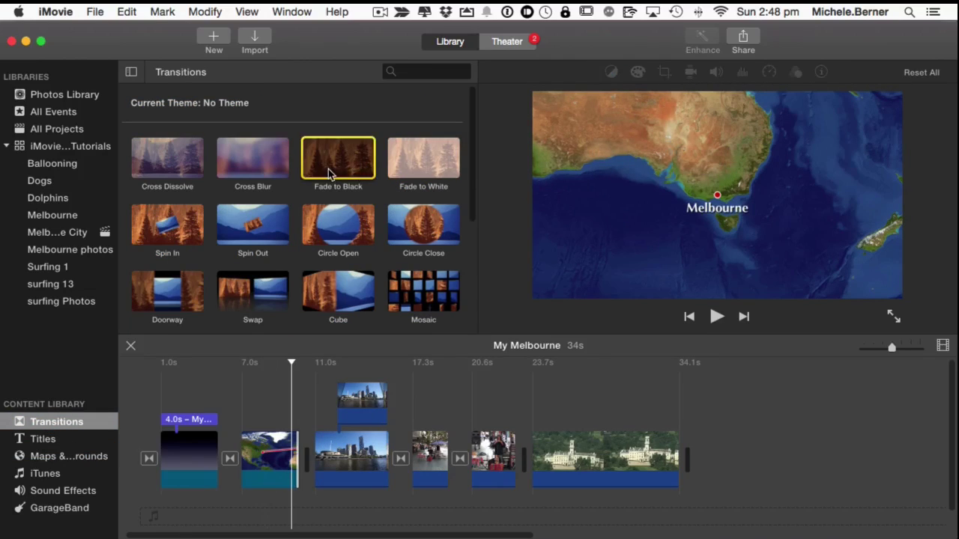
pyautogui.click(253, 161)
pyautogui.moveTo(252, 160); pyautogui.dragTo(357, 363)
pyautogui.moveTo(399, 480); pyautogui.dragTo(304, 459)
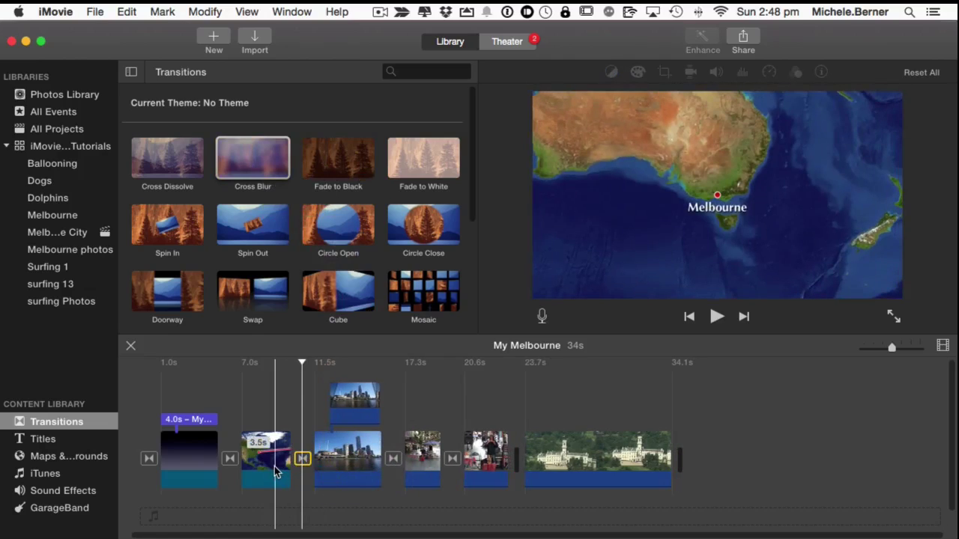
pyautogui.moveTo(289, 465); pyautogui.dragTo(297, 465)
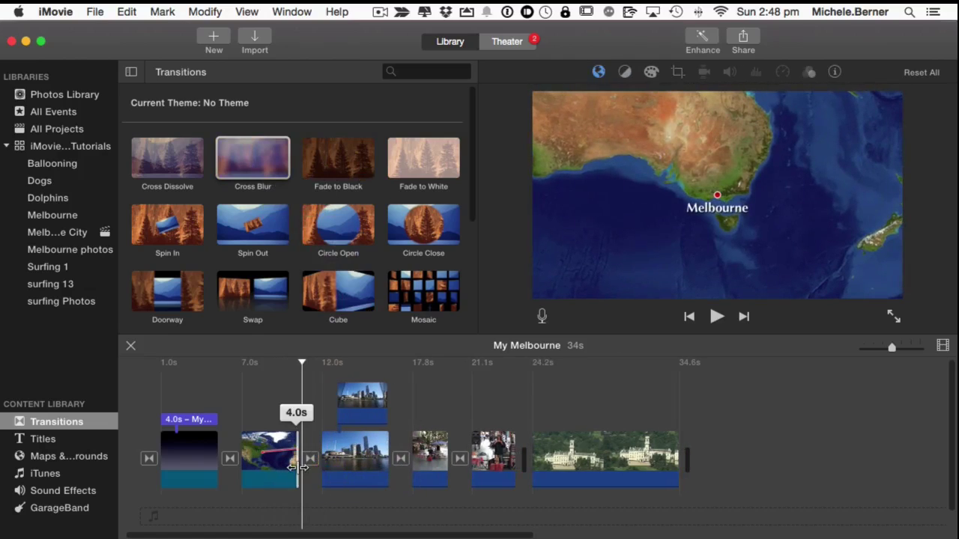
# - Play the movie from the beginning through the Cross Blur into the first city clip
pyautogui.click(122, 488)
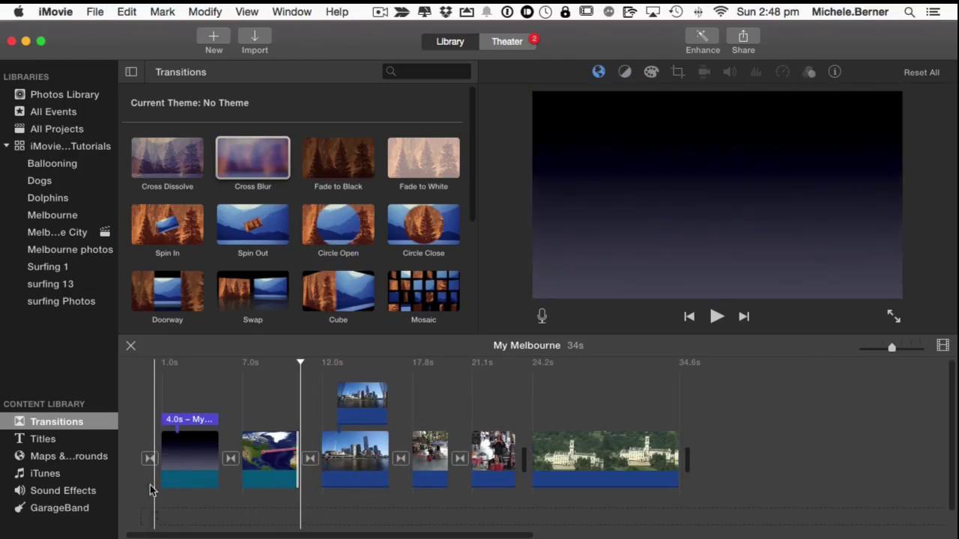
pyautogui.press('space')
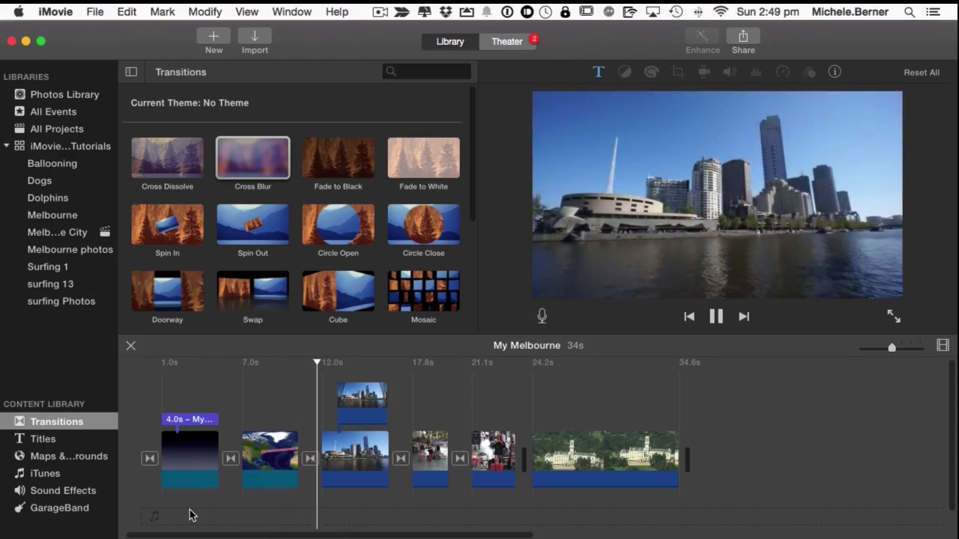
pyautogui.press('space')
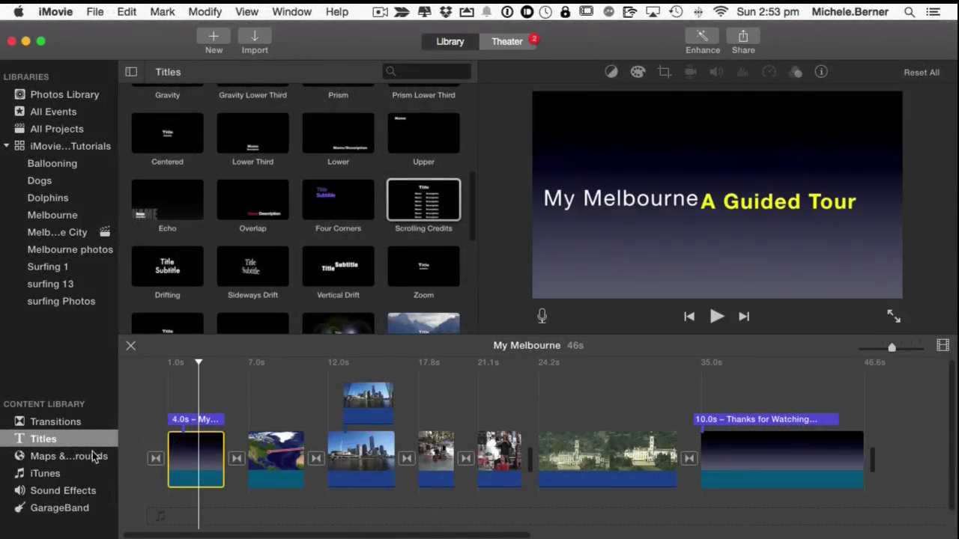
# - Insert a Gradient background between the transition after the opening title and the Blue Marble map
pyautogui.click(69, 457)
pyautogui.scroll(-2, 201, 277)
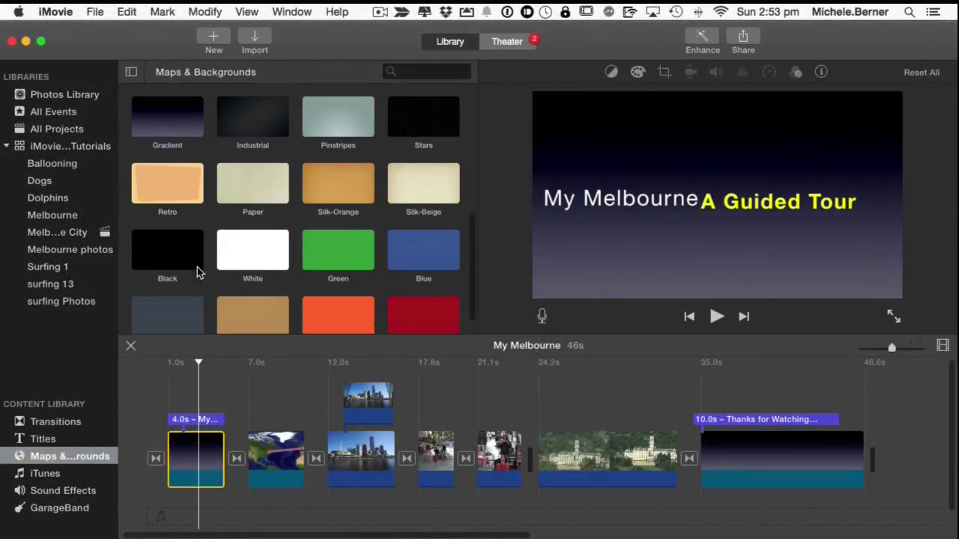
pyautogui.moveTo(153, 103); pyautogui.dragTo(249, 463)
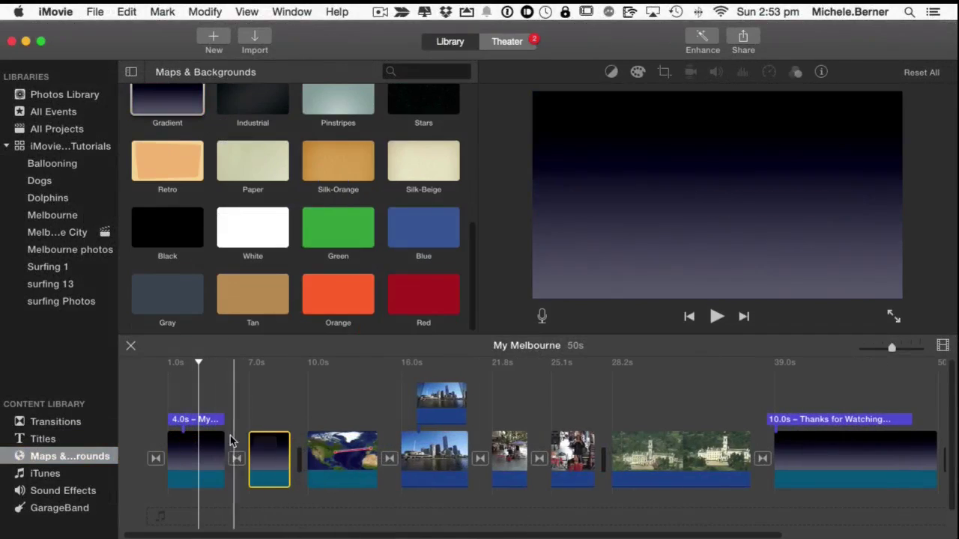
# - Replace the opening My Melbourne title with the Echo style and delete its subtitle text
pyautogui.click(207, 422)
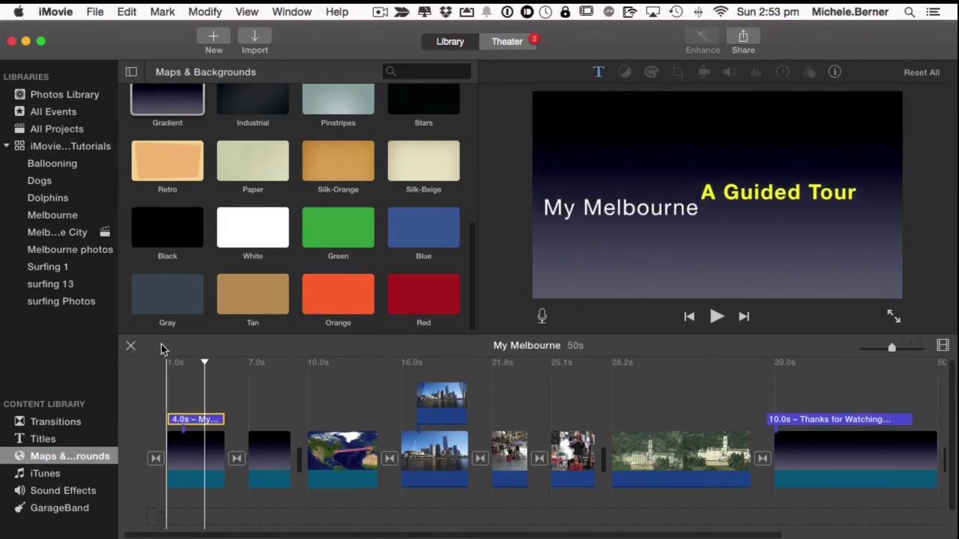
pyautogui.click(41, 440)
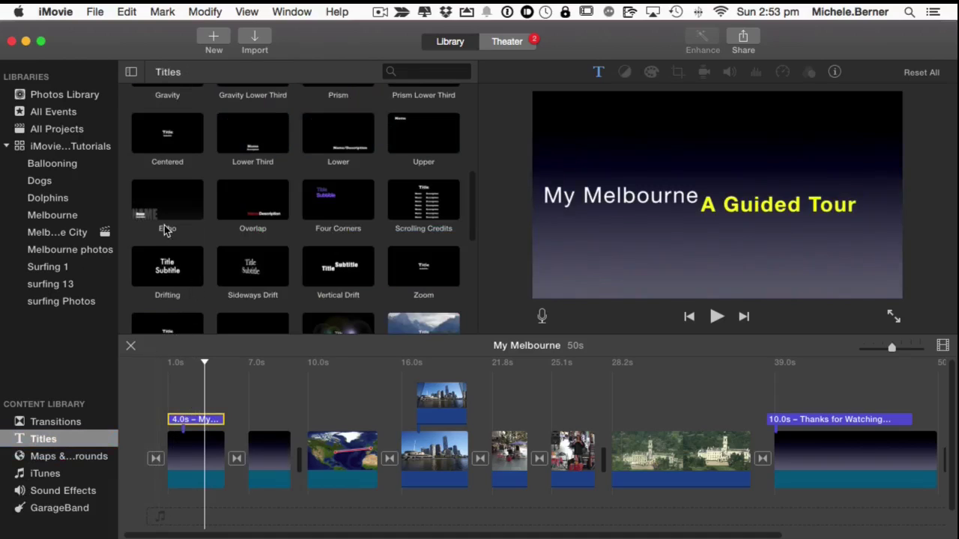
pyautogui.moveTo(167, 230); pyautogui.dragTo(179, 423)
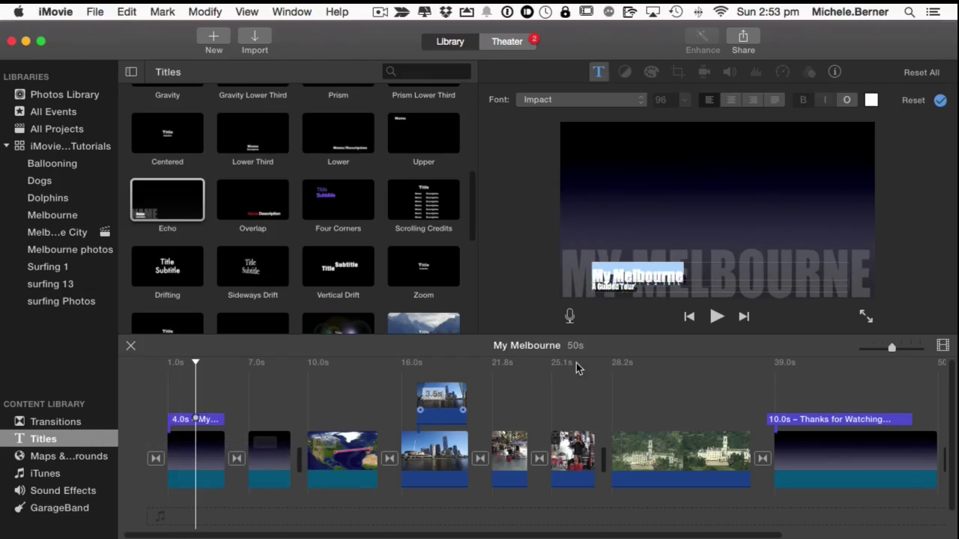
pyautogui.click(629, 287)
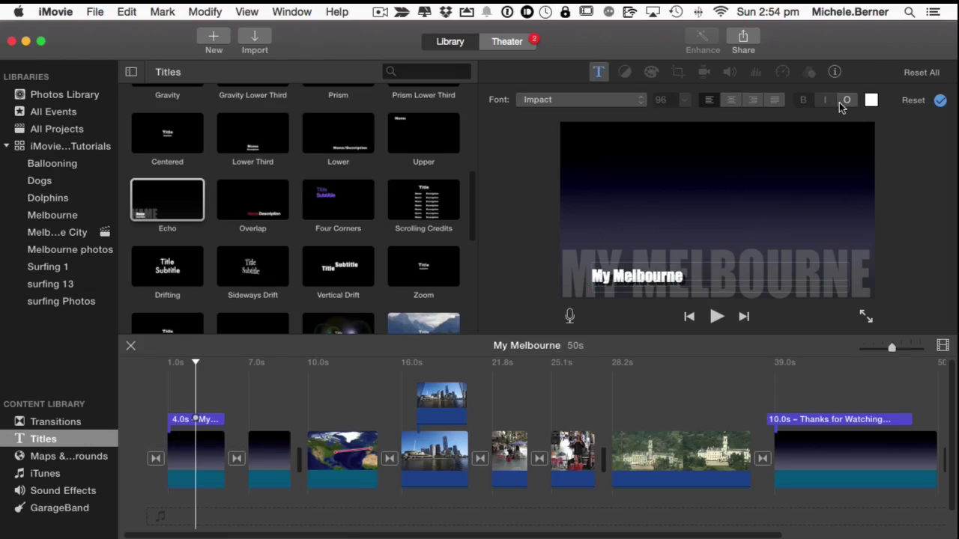
# - Format the My Melbourne title text in Avenir Next Bold Italic, trying the outline effect and switching it off again
pyautogui.click(564, 101)
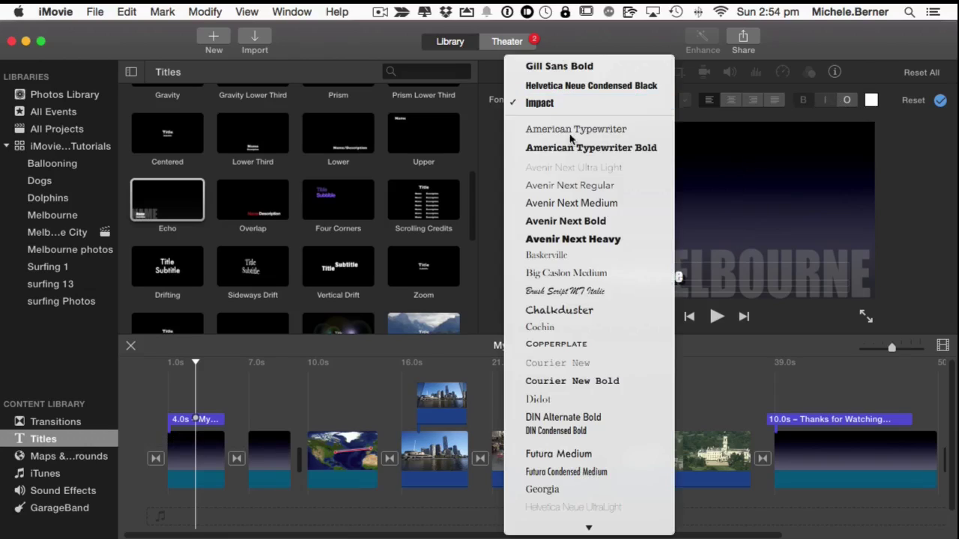
pyautogui.click(556, 218)
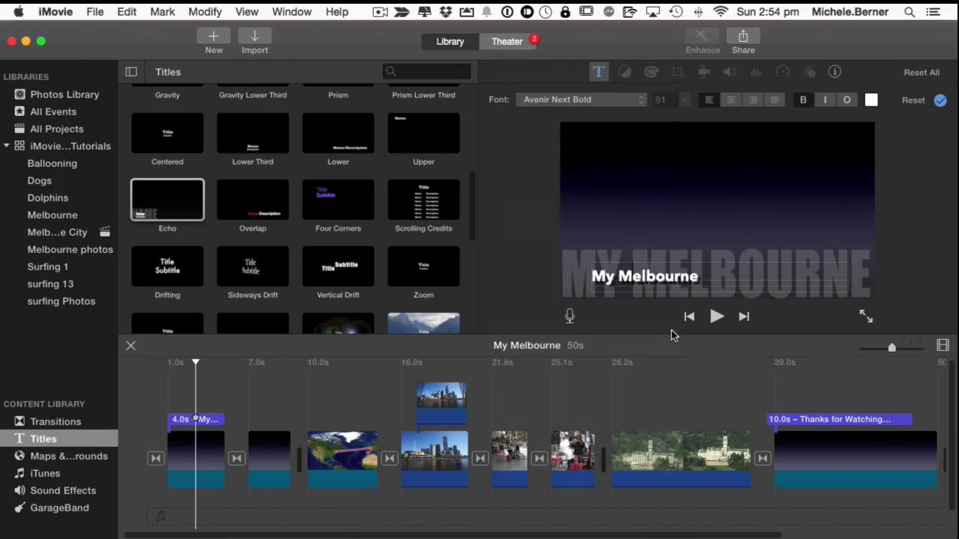
pyautogui.click(824, 102)
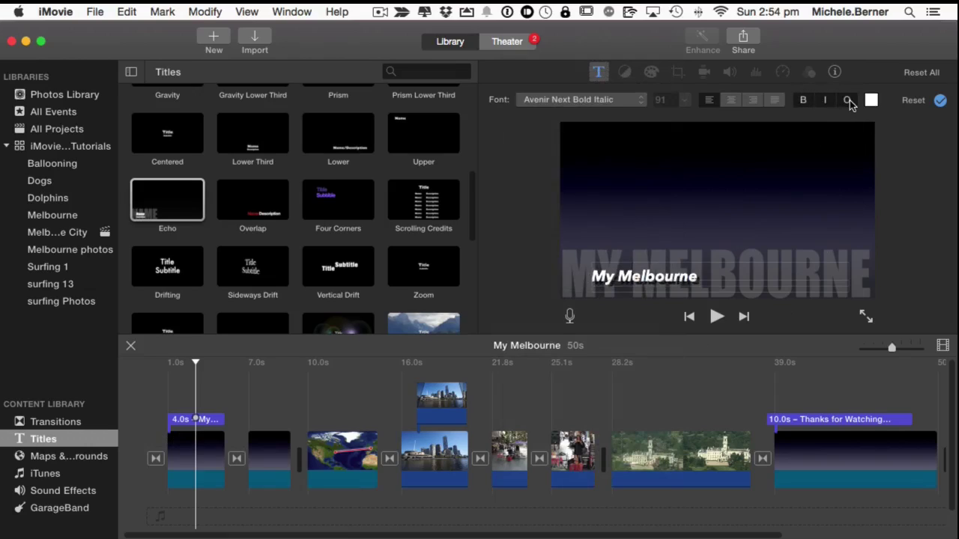
pyautogui.click(849, 100)
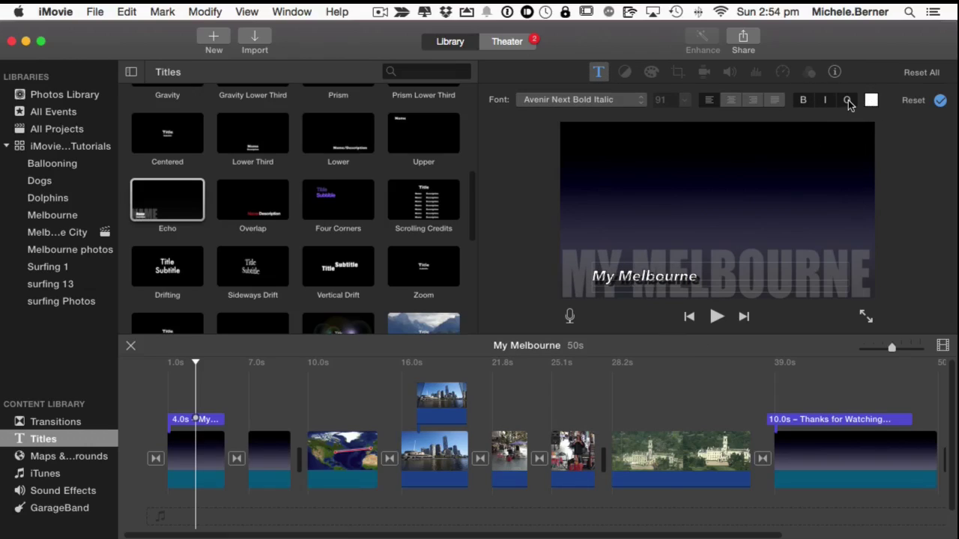
pyautogui.click(847, 101)
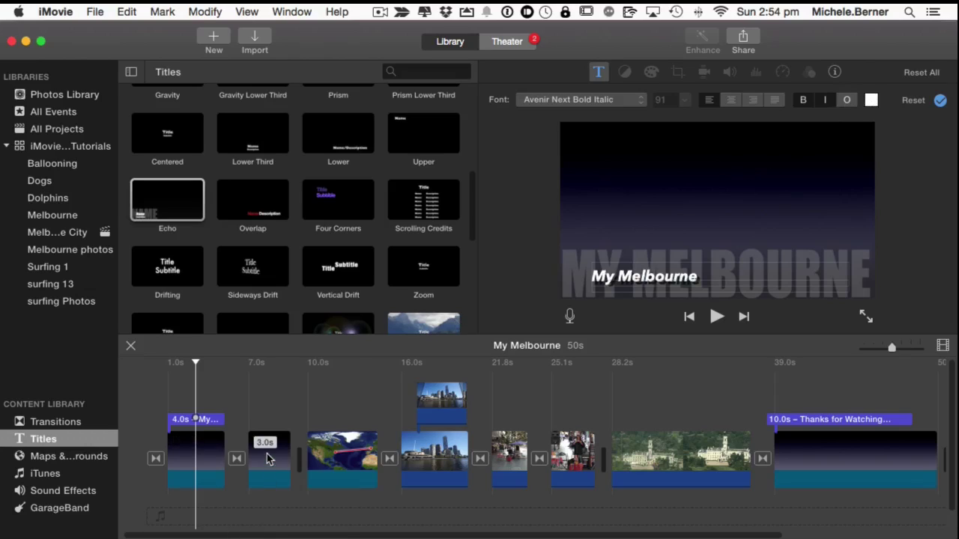
# - Add a Gravity Lower Third title above the second Gradient background and set its text to "A GUIDED TOUR"
pyautogui.scroll(3, 300, 202)
pyautogui.moveTo(252, 197); pyautogui.dragTo(258, 416)
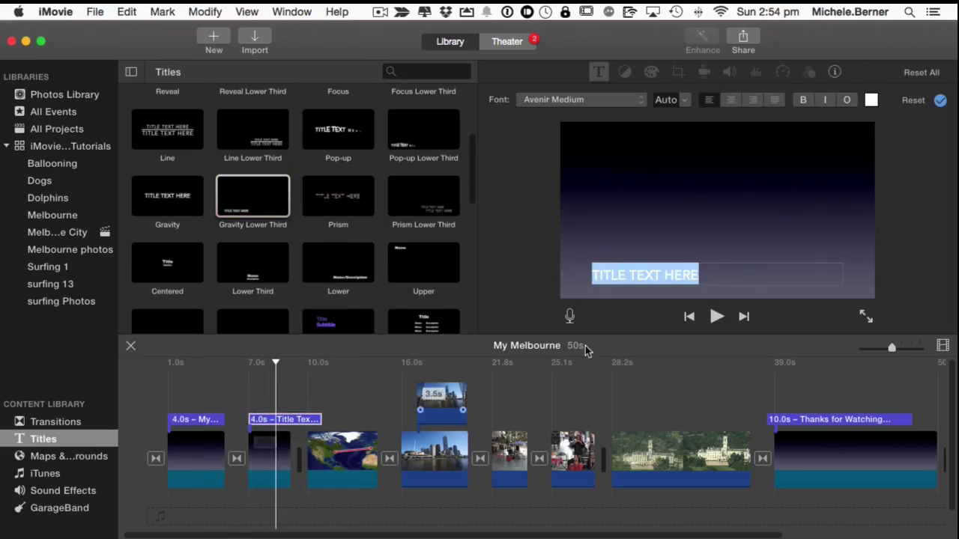
pyautogui.click(612, 279)
pyautogui.moveTo(717, 271); pyautogui.dragTo(575, 274)
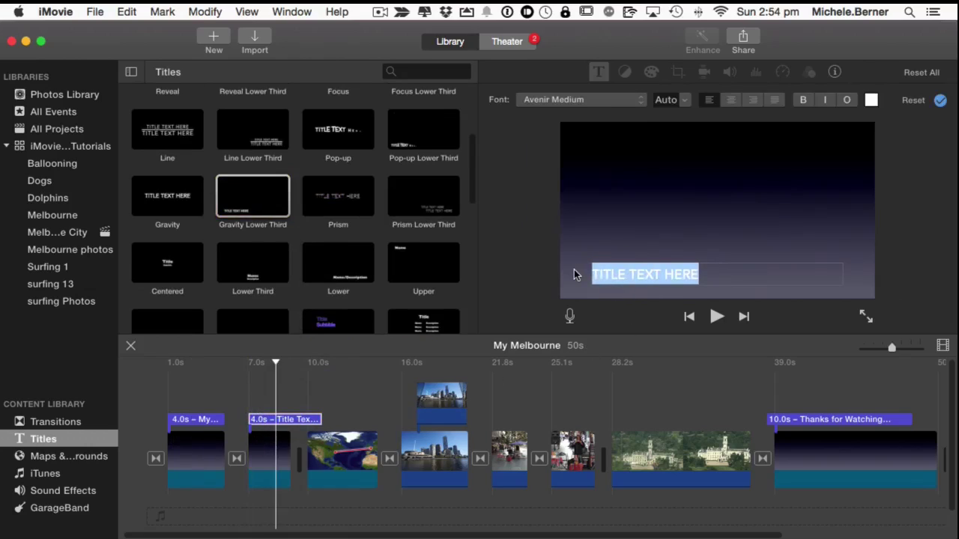
pyautogui.write('A GUIDED TOUR')
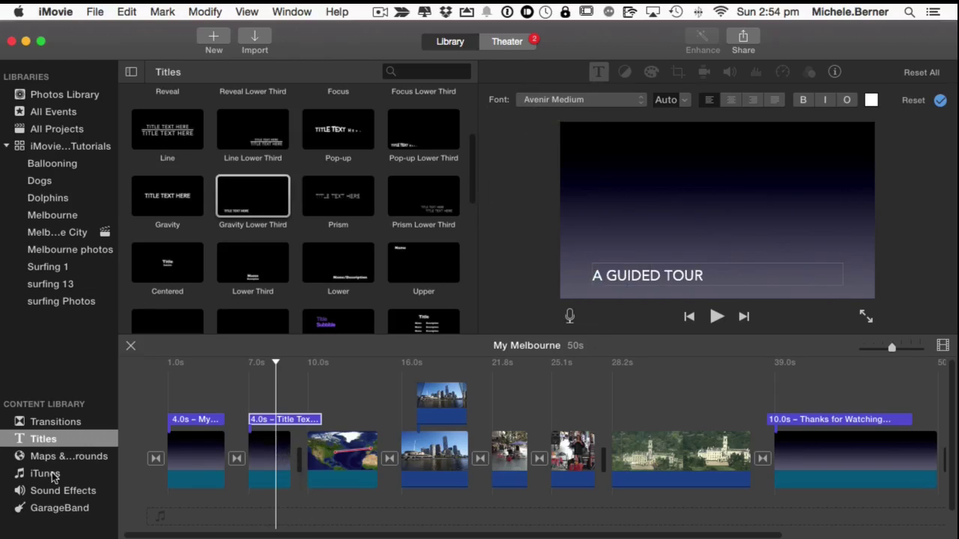
# - Add a Cross Blur transition between the second Gradient background and the Blue Marble map, and play the opening from the start
pyautogui.click(53, 424)
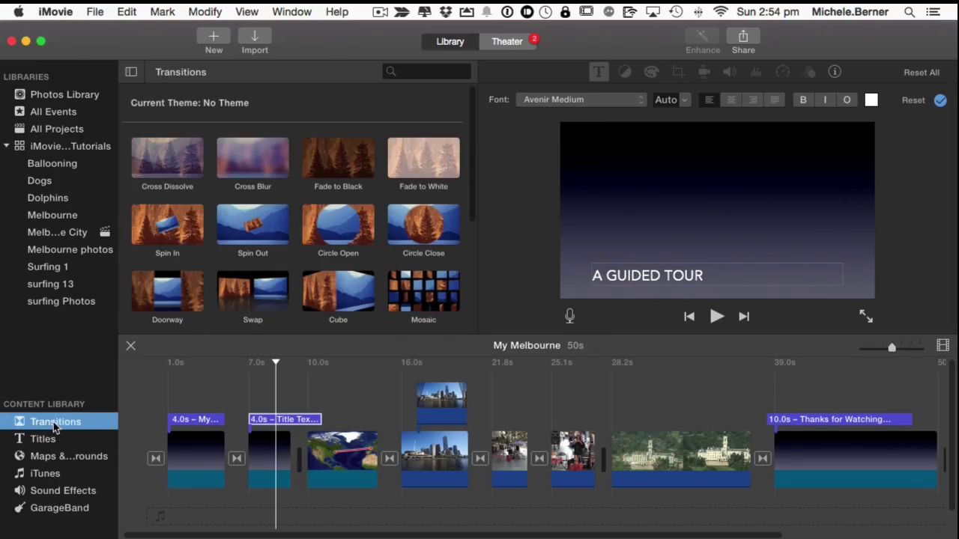
pyautogui.moveTo(241, 171); pyautogui.dragTo(300, 439)
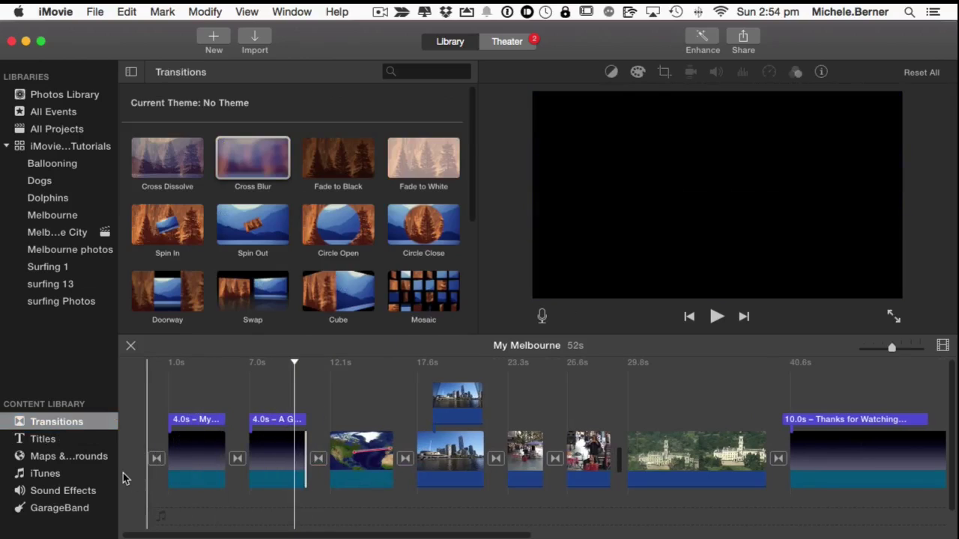
pyautogui.click(132, 484)
pyautogui.press('space')
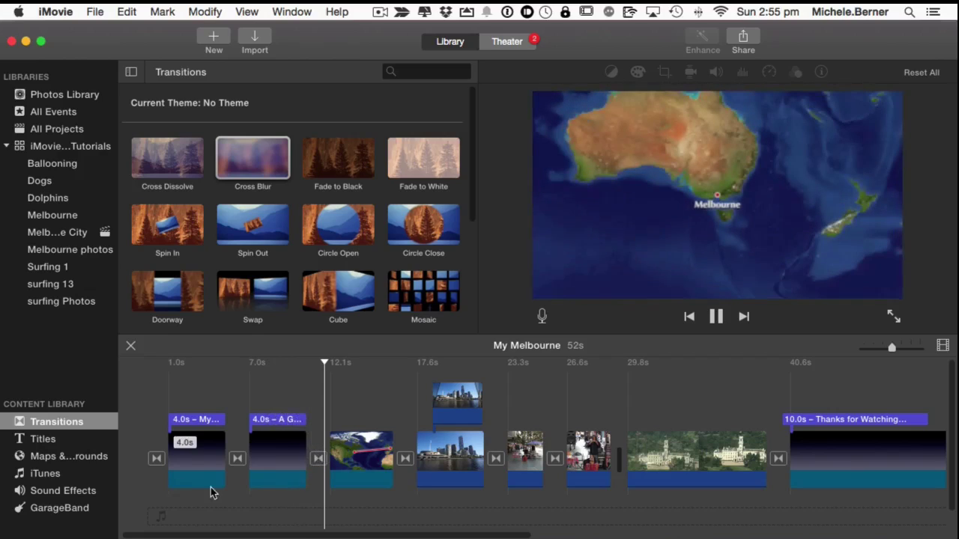
pyautogui.press('space')
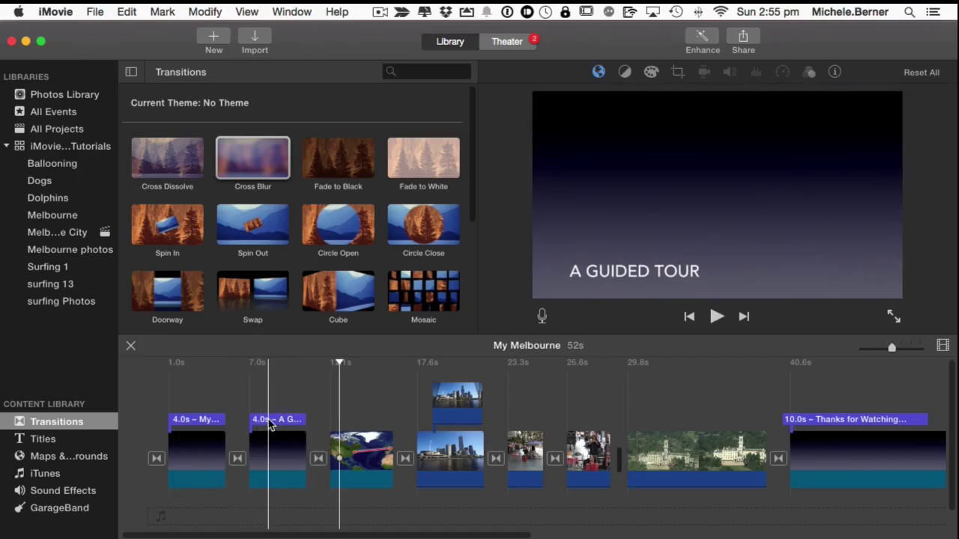
# - Move the A GUIDED TOUR title over the first background and add fun in melbourne.jpeg from Finder above the second Gradient background
pyautogui.moveTo(270, 422); pyautogui.dragTo(181, 421)
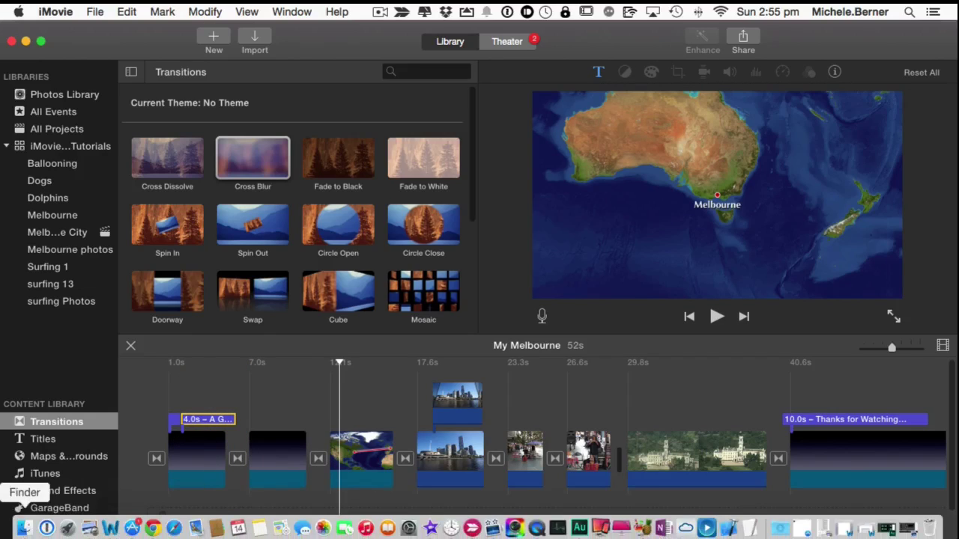
pyautogui.click(24, 528)
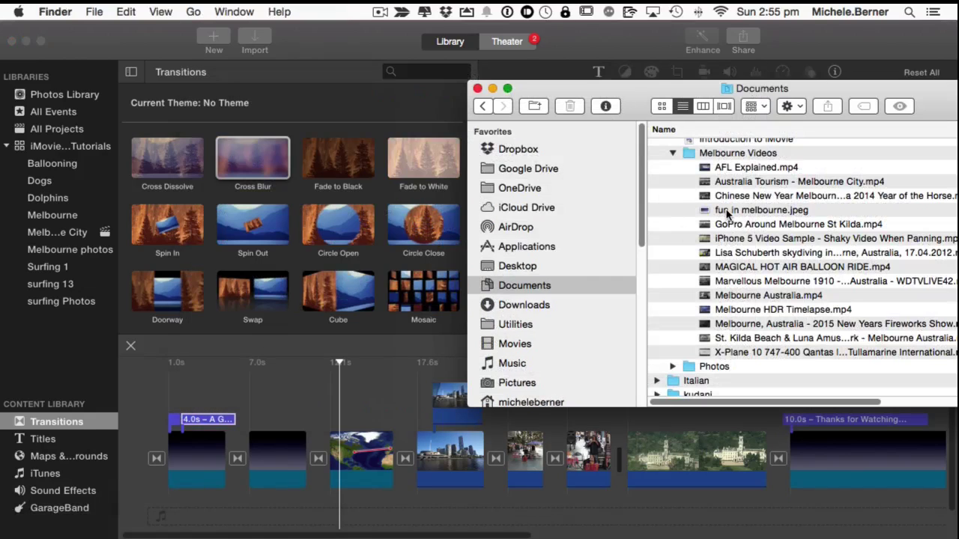
pyautogui.moveTo(728, 212); pyautogui.dragTo(259, 387)
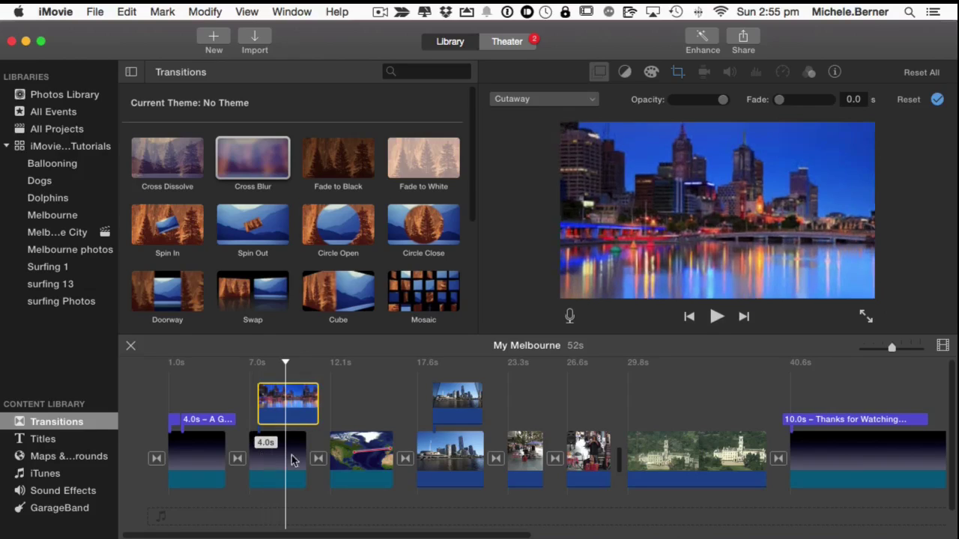
# - Make the skyline photo a Picture in Picture overlay, enlarge it to fill most of the frame, and add the thick border and shadow
pyautogui.click(515, 105)
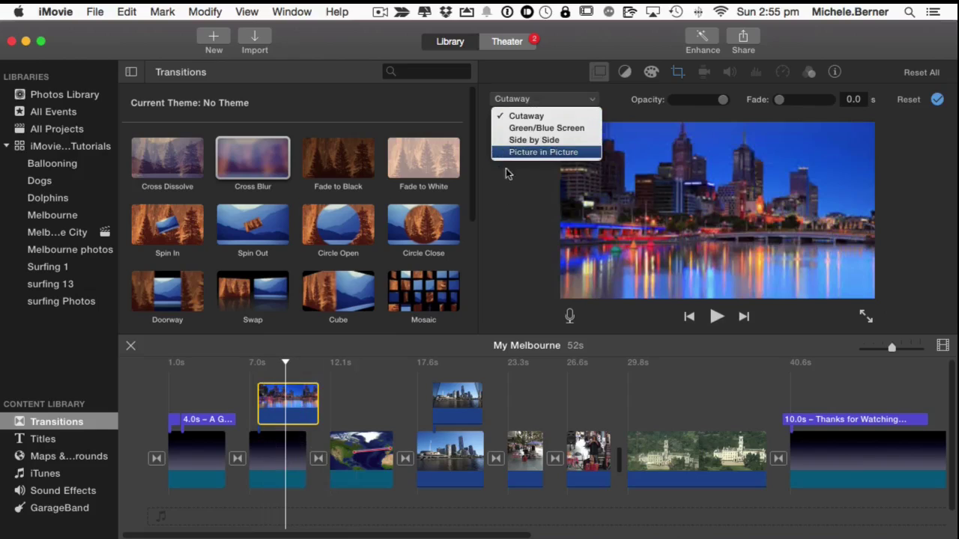
pyautogui.click(526, 152)
pyautogui.moveTo(752, 188); pyautogui.dragTo(623, 261)
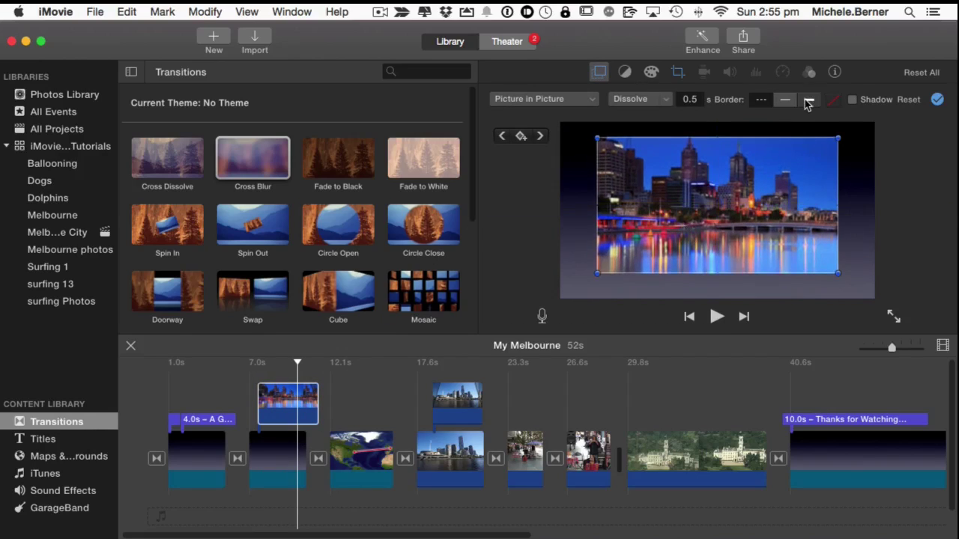
pyautogui.click(806, 99)
pyautogui.click(852, 100)
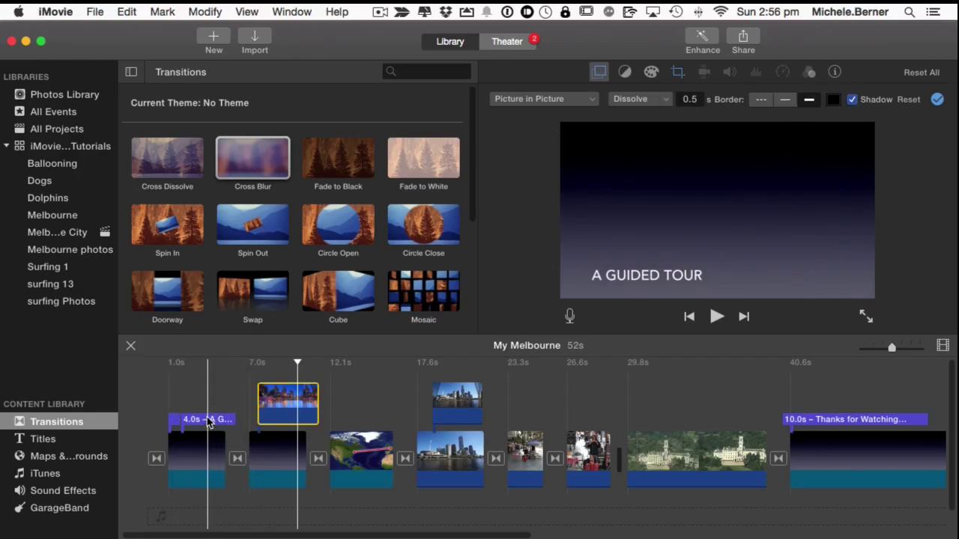
# - Attach the A GUIDED TOUR title above the skyline photo and play the opening from the start up to the map
pyautogui.moveTo(210, 420); pyautogui.dragTo(283, 390)
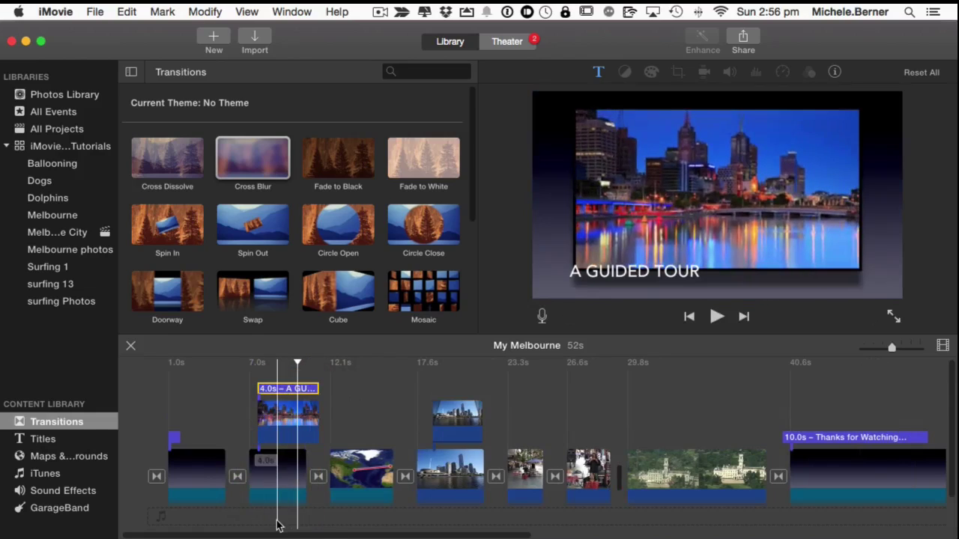
pyautogui.click(128, 509)
pyautogui.press('space')
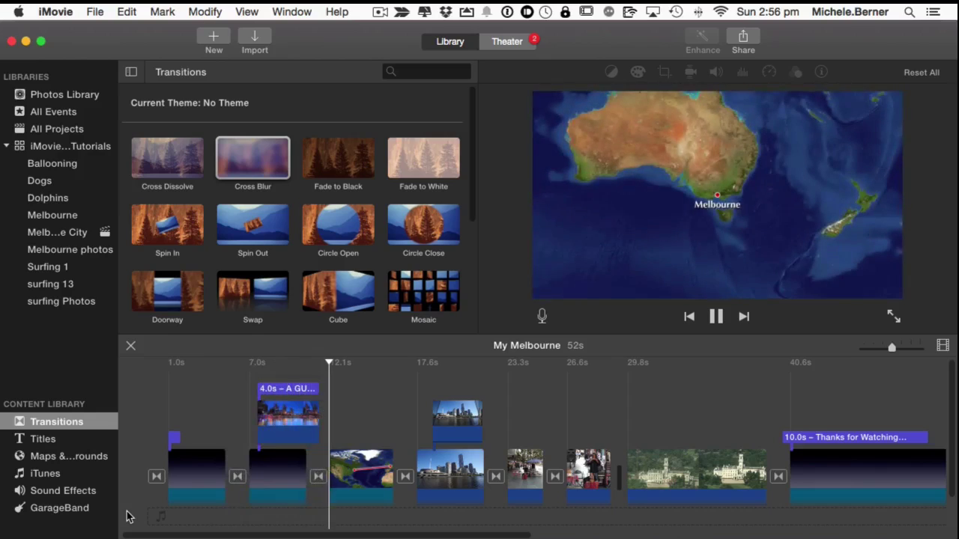
pyautogui.press('space')
# - Set the skyline photo's crop style to Fit and play from the end of the first Gradient background
pyautogui.click(282, 441)
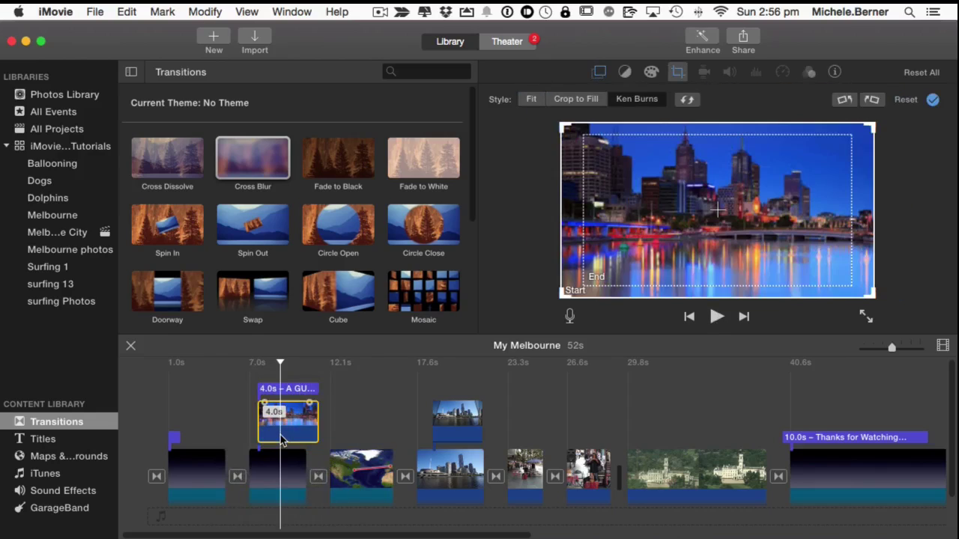
pyautogui.click(529, 100)
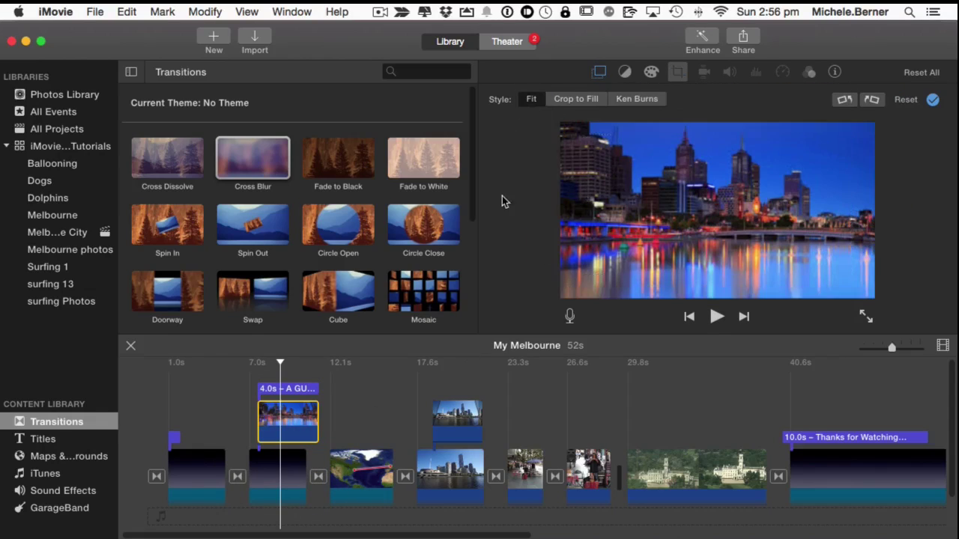
pyautogui.click(216, 386)
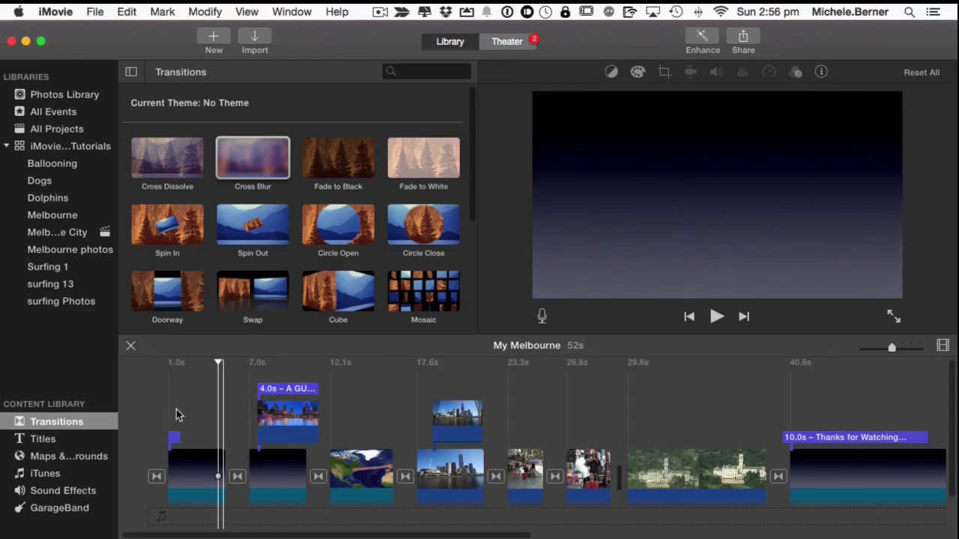
pyautogui.press('space')
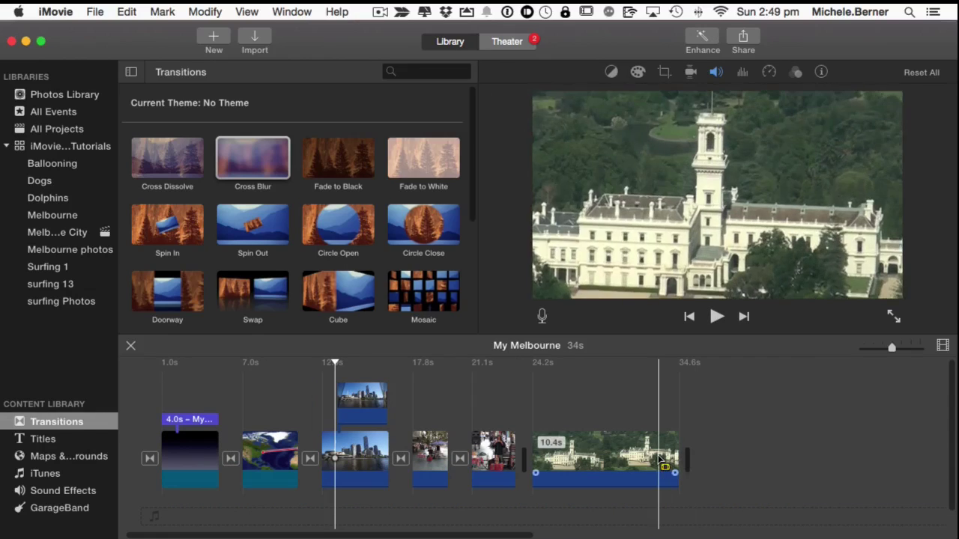
# - Add a Cross Blur transition after the final mansion clip and place the playhead at the movie's end
pyautogui.click(670, 459)
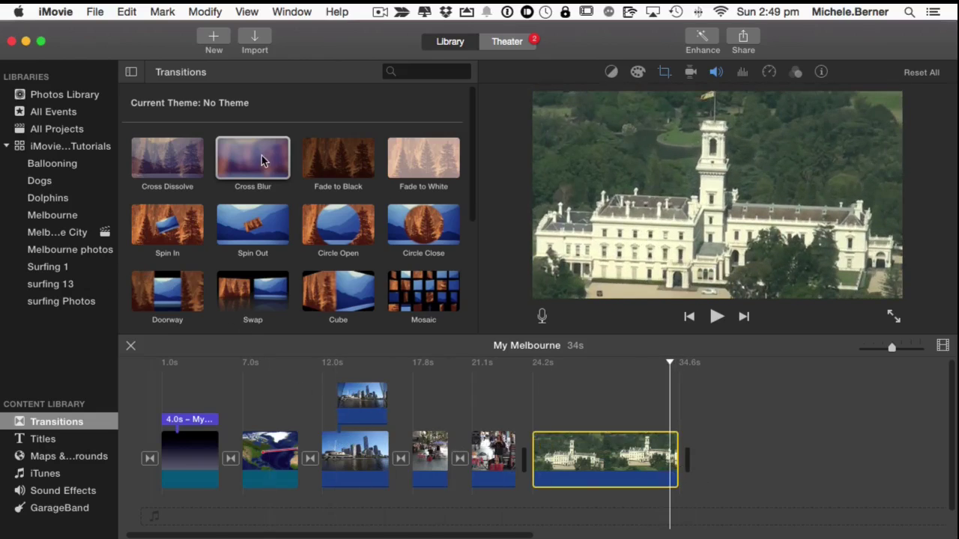
pyautogui.moveTo(262, 161); pyautogui.dragTo(672, 439)
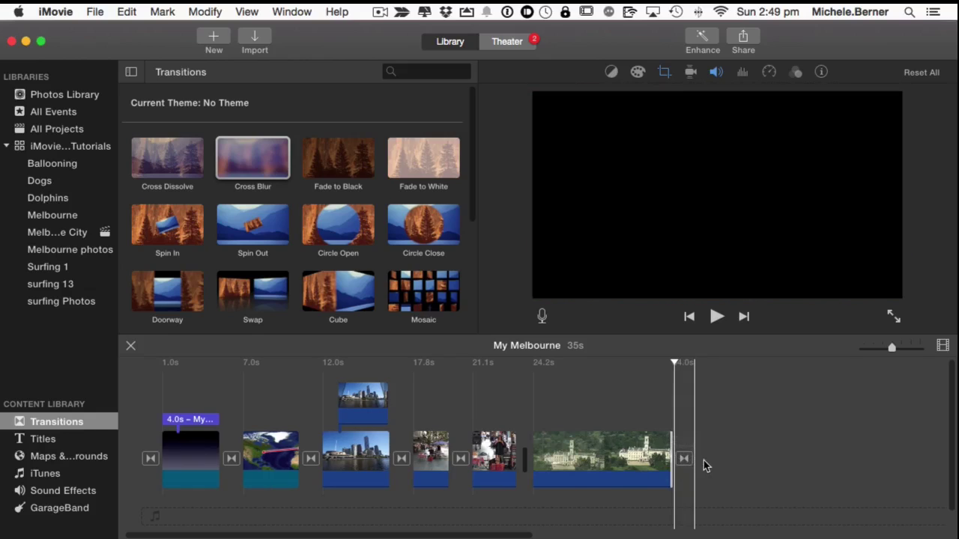
pyautogui.click(705, 466)
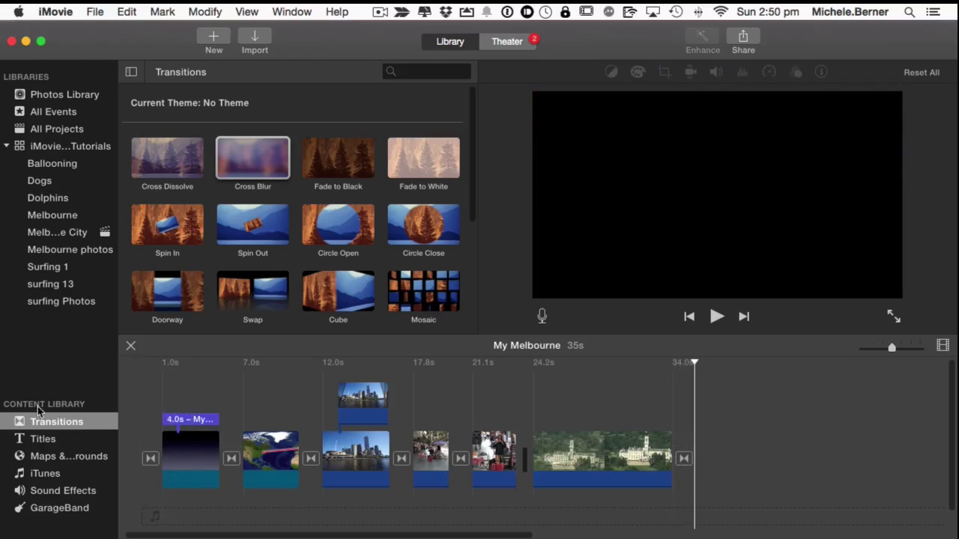
# - Append a Gradient background to the end of the movie after the closing Cross Blur
pyautogui.click(35, 456)
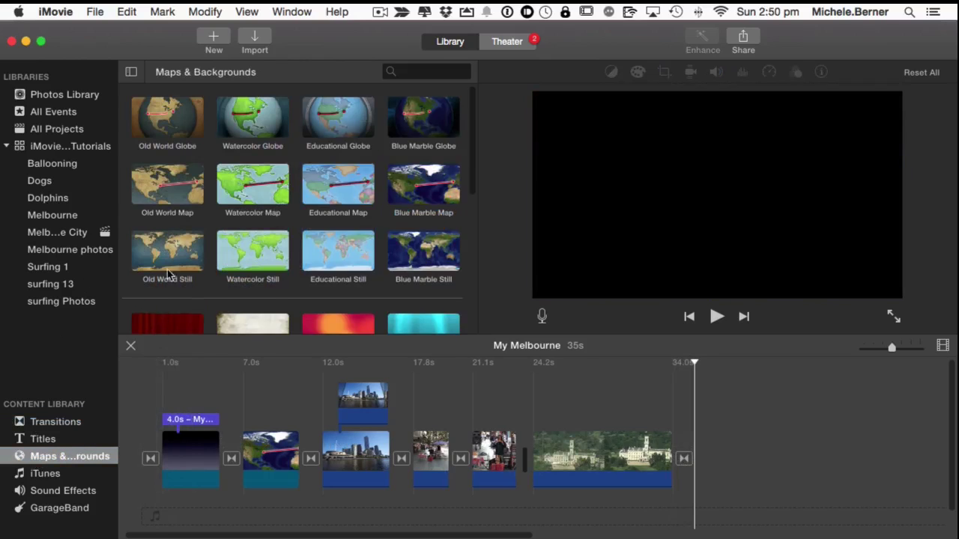
pyautogui.scroll(-10, 167, 269)
pyautogui.click(161, 164)
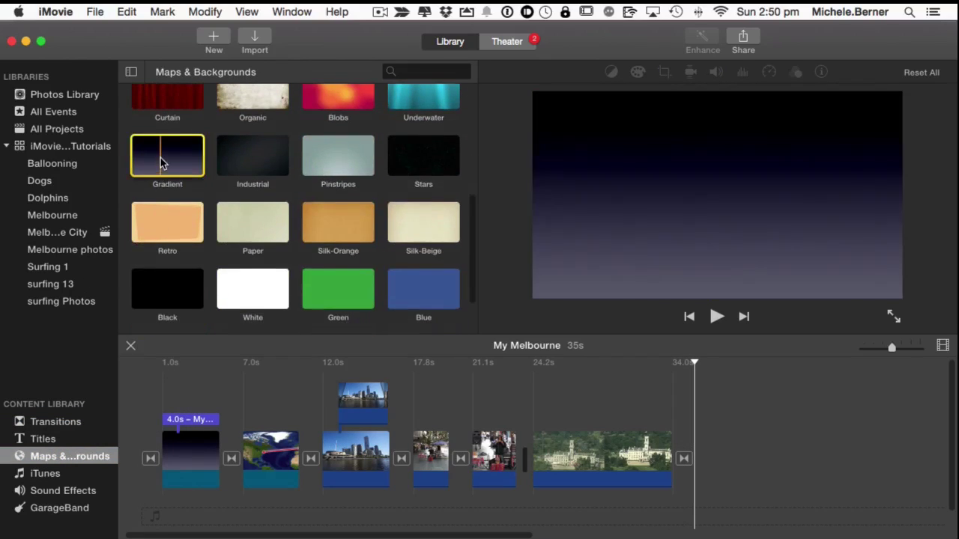
pyautogui.moveTo(161, 158); pyautogui.dragTo(700, 459)
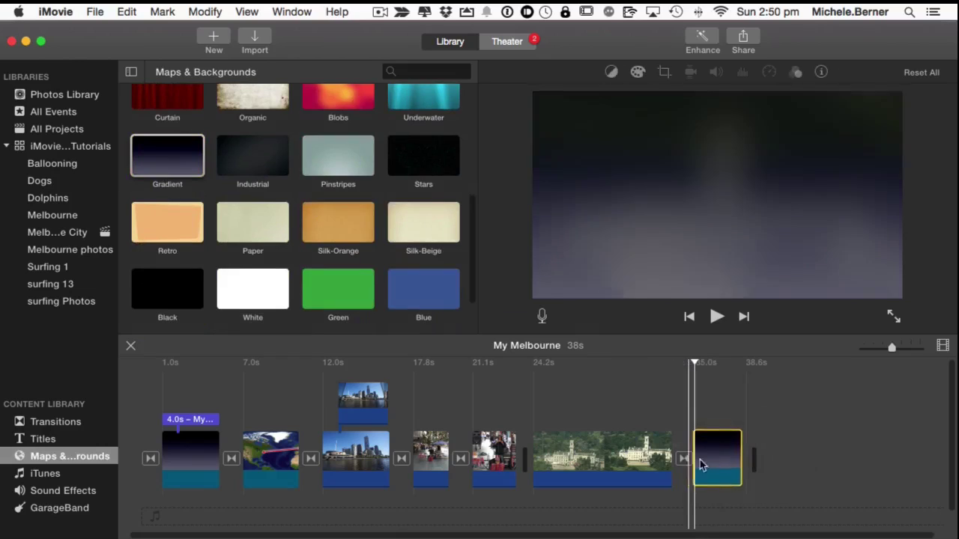
# - Place a Scrolling Credits title above the closing Gradient background
pyautogui.click(39, 442)
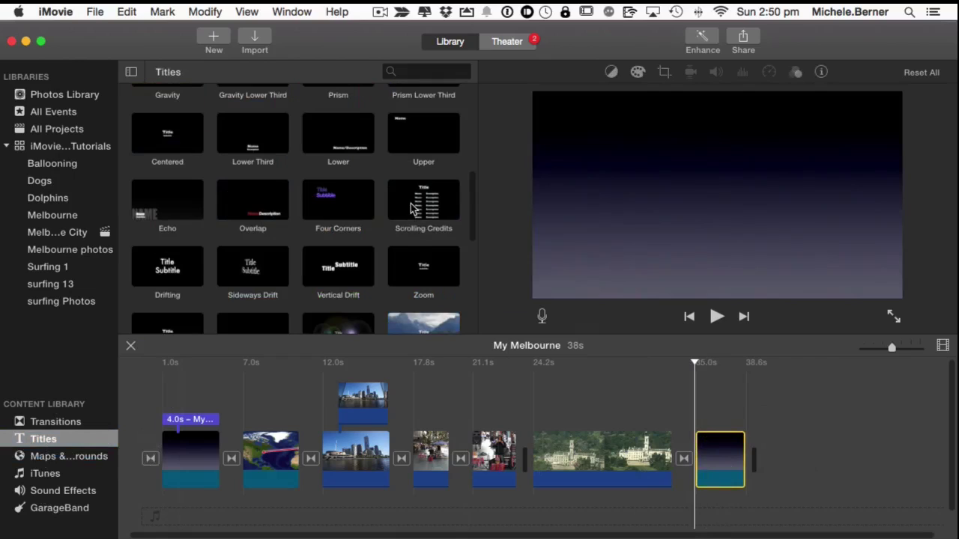
pyautogui.click(418, 211)
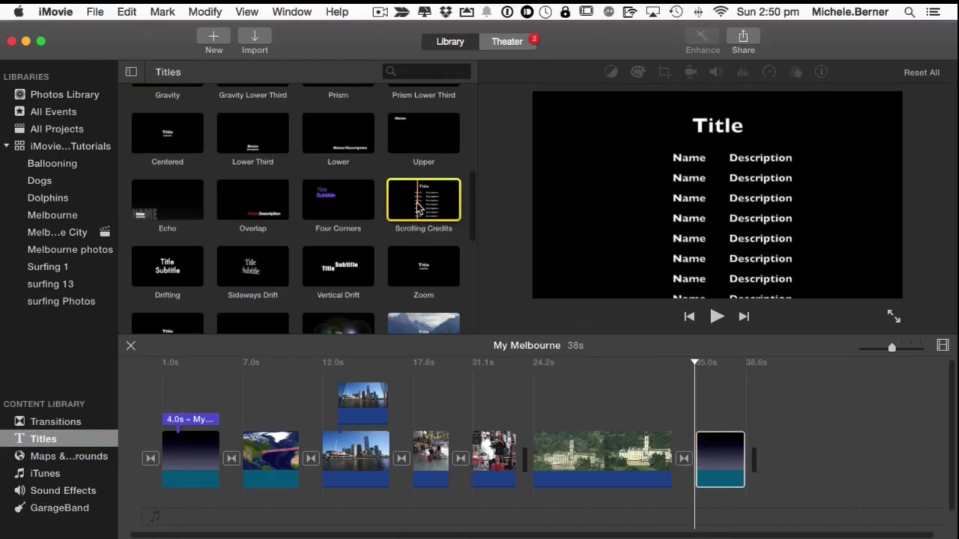
pyautogui.moveTo(414, 206); pyautogui.dragTo(690, 419)
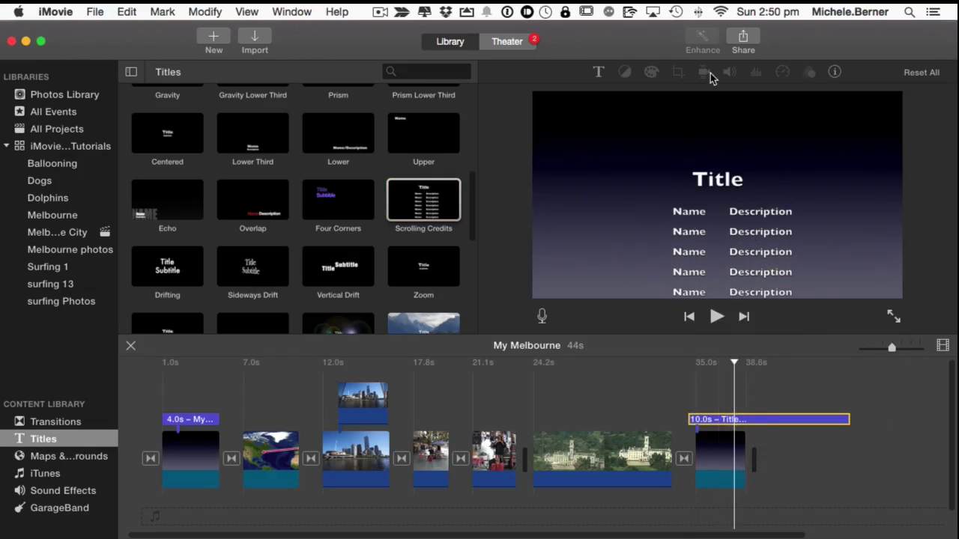
# - Replace the heading of the scrolling credits with "Thanks for Watching"
pyautogui.doubleClick(700, 180)
pyautogui.moveTo(691, 150); pyautogui.dragTo(752, 144)
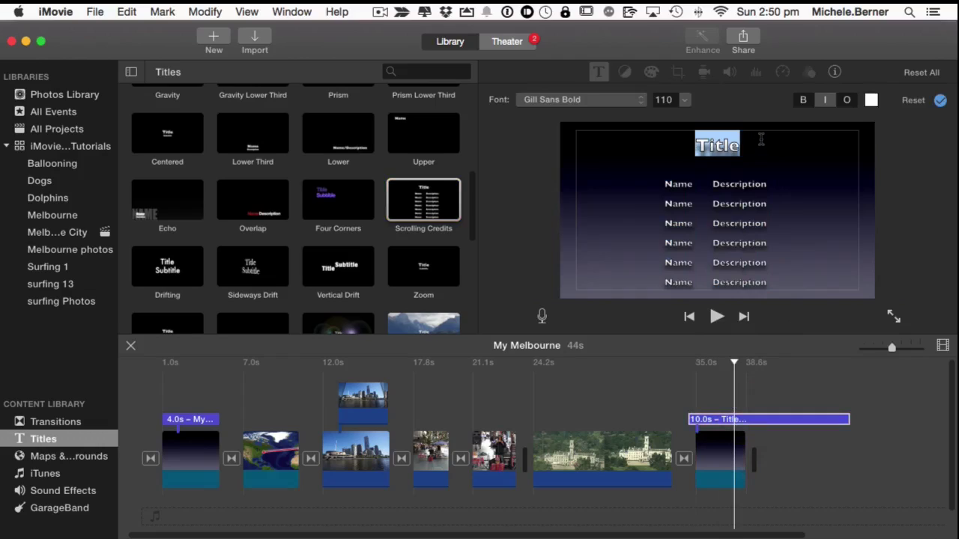
pyautogui.write('Thanks')
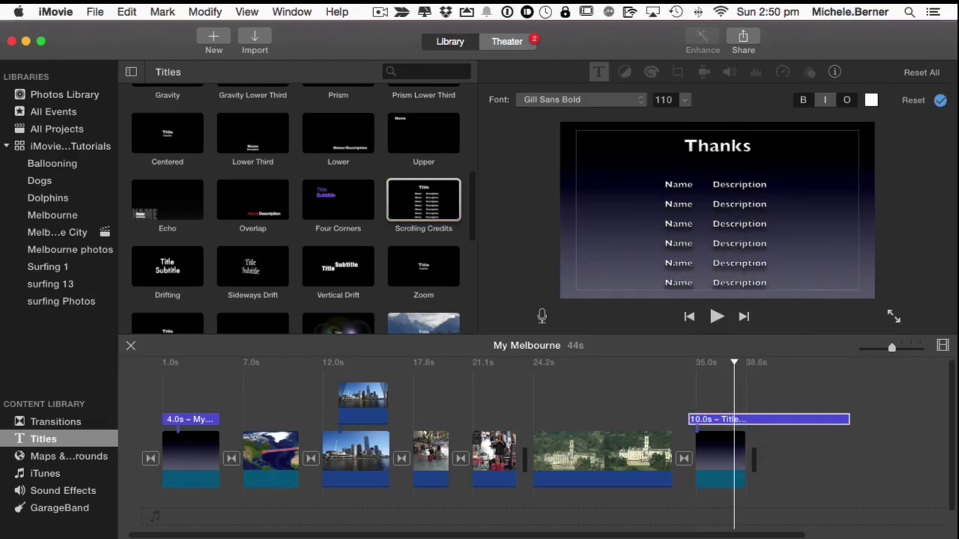
pyautogui.write(' for Watc')
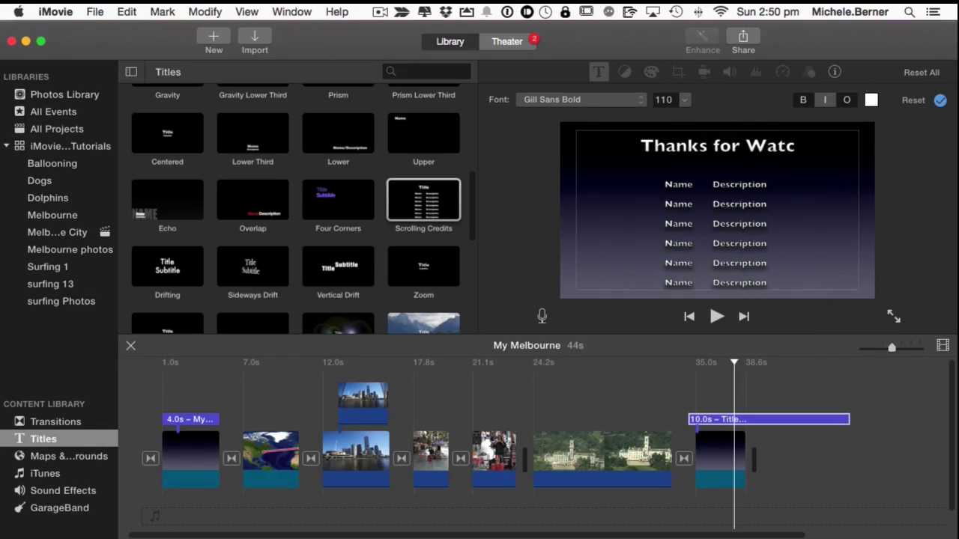
pyautogui.write('hing')
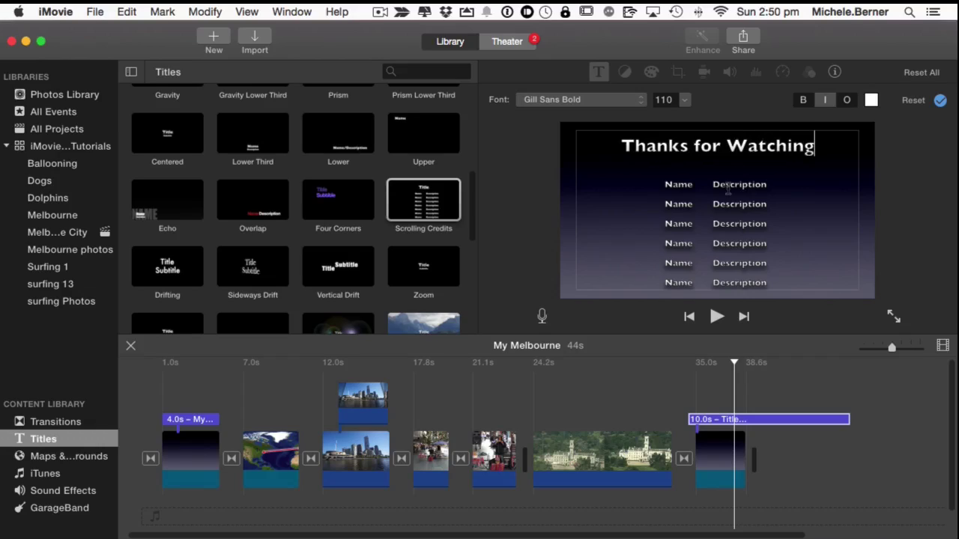
# - Replace the first name and description row of the credits with "The My Melbourne Series"
pyautogui.moveTo(661, 183); pyautogui.dragTo(801, 181)
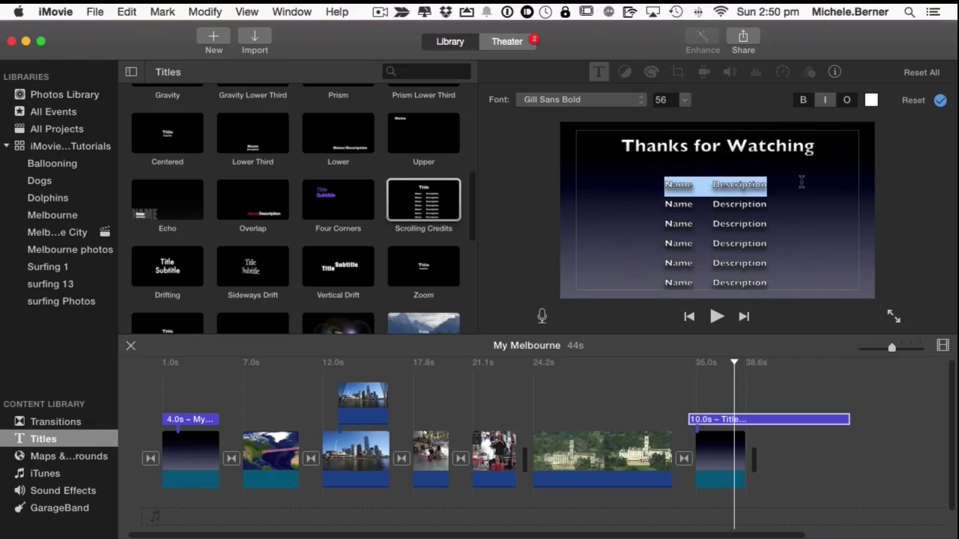
pyautogui.press('BackSpace')
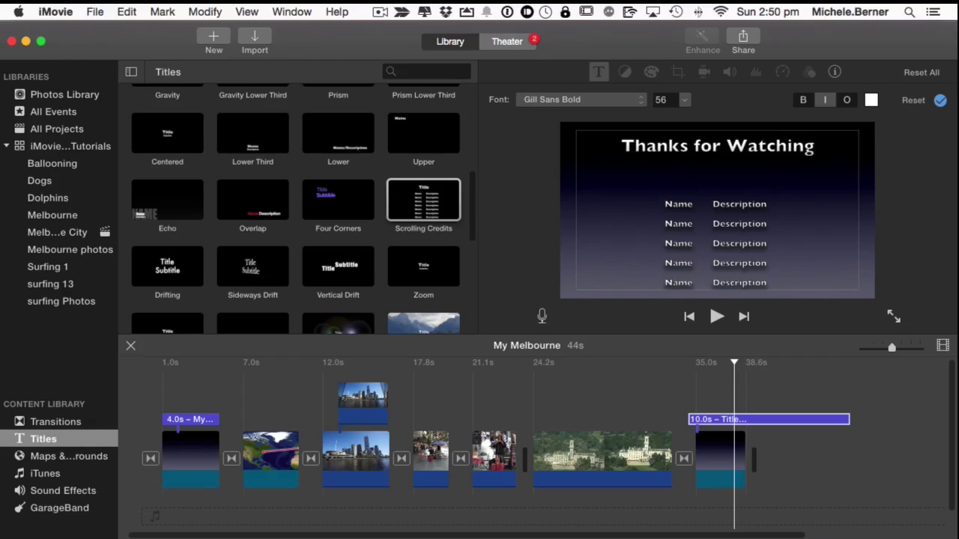
pyautogui.write('The My Melbourne Series')
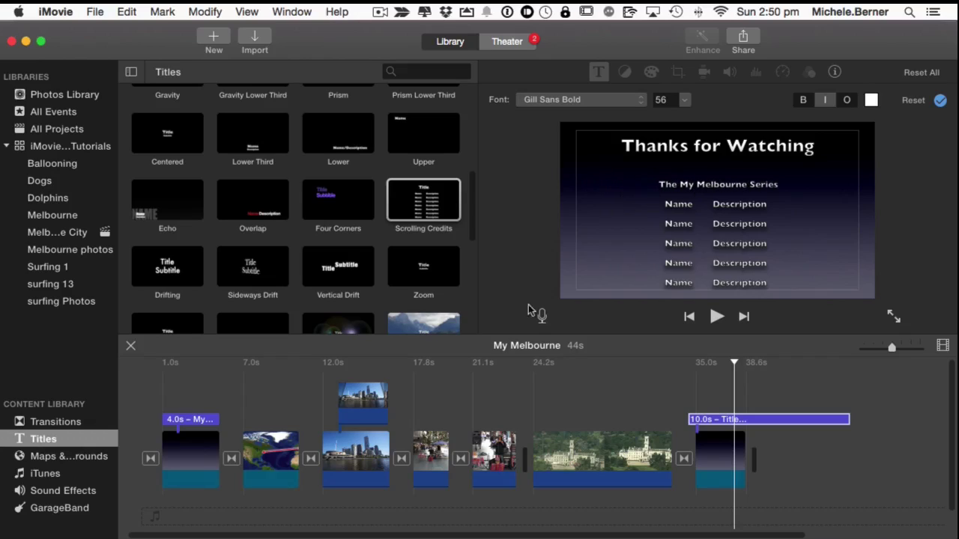
# - Play back the closing scrolling credits from just before the final Gradient background to check their layout
pyautogui.click(656, 424)
pyautogui.press('space')
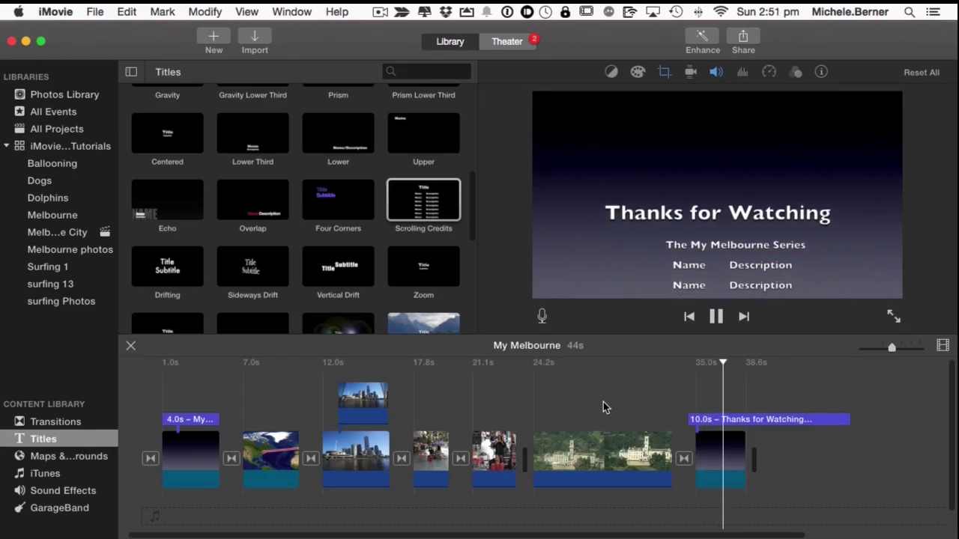
pyautogui.click(645, 282)
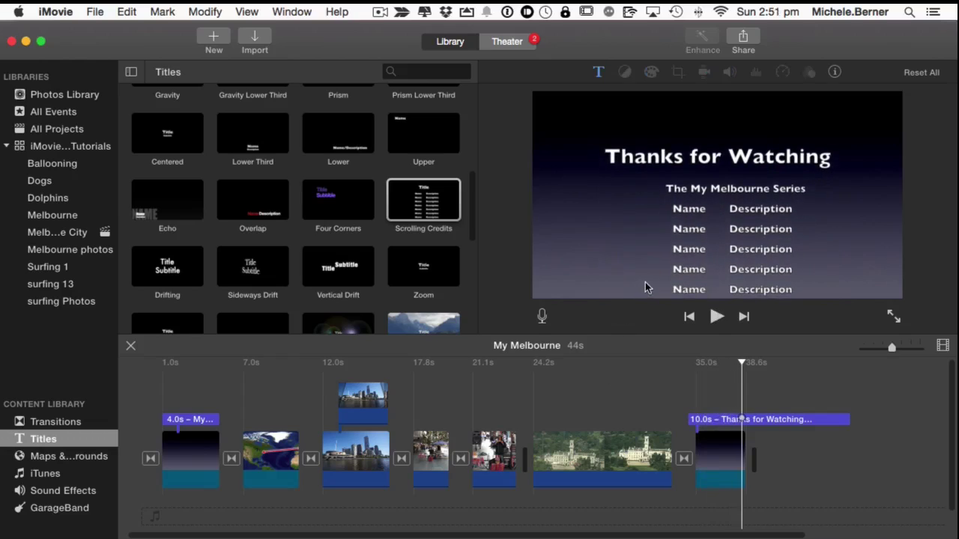
# - Shift the "The My Melbourne Series" credits line slightly left by deleting spaces in front of it
pyautogui.click(671, 186)
pyautogui.click(662, 181)
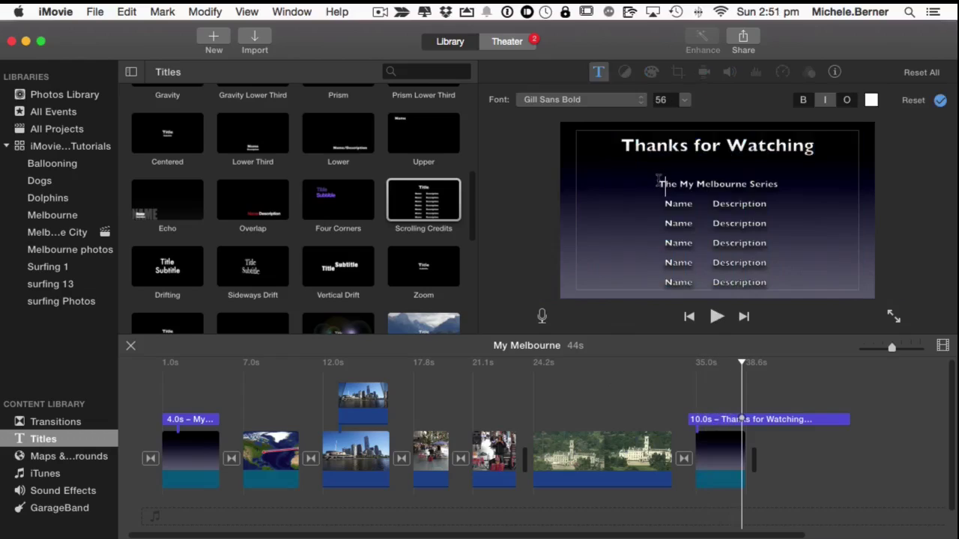
pyautogui.press('BackSpace')
pyautogui.press('BackSpace')
pyautogui.press('BackSpace')
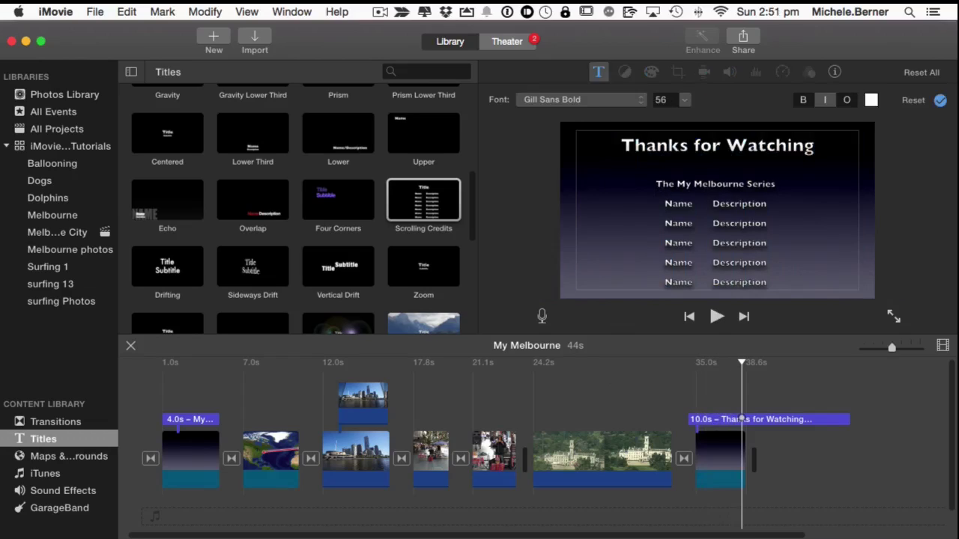
# - Delete all the remaining placeholder Name and Description rows from the scrolling credits
pyautogui.moveTo(662, 203); pyautogui.dragTo(695, 211)
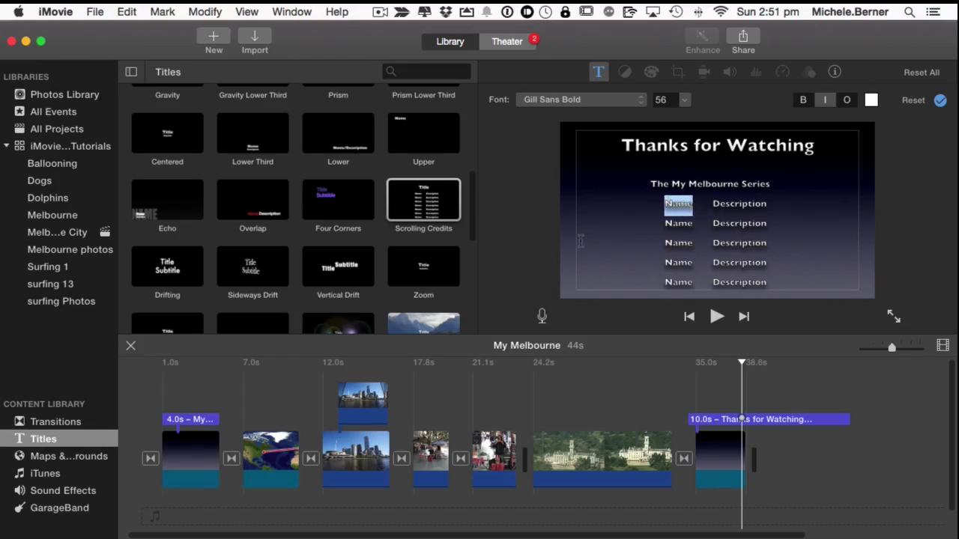
pyautogui.moveTo(658, 244); pyautogui.dragTo(830, 287)
pyautogui.press('BackSpace')
pyautogui.moveTo(645, 243); pyautogui.dragTo(788, 310)
pyautogui.press('BackSpace')
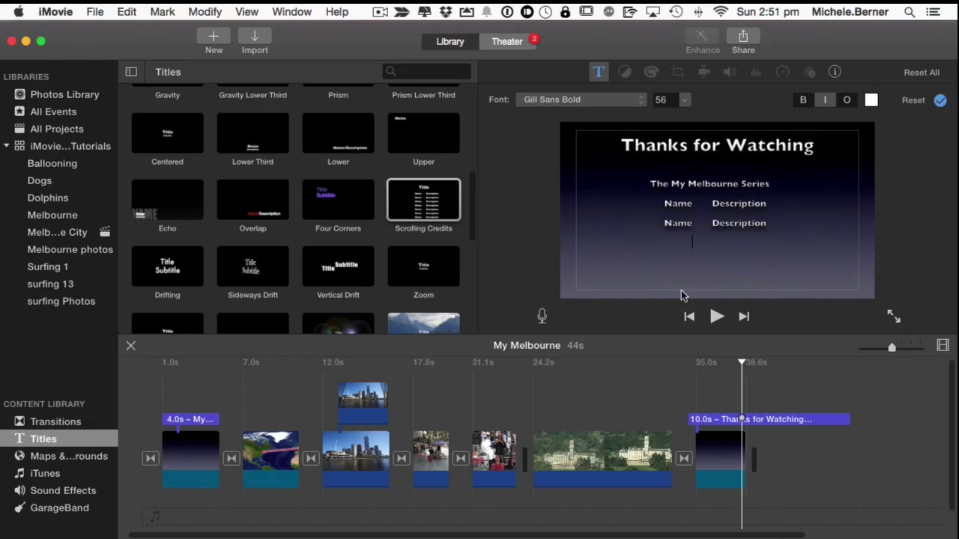
pyautogui.moveTo(660, 203); pyautogui.dragTo(808, 233)
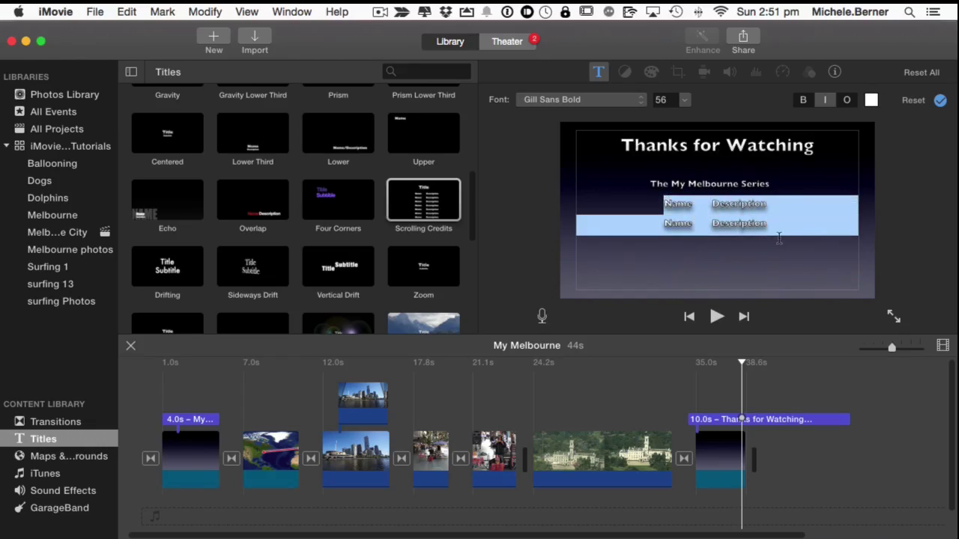
pyautogui.press('BackSpace')
# - Add an aligned credits line reading "Ballooning over Victoria" beneath "The My Melbourne Series", using a copy of that line
pyautogui.moveTo(648, 185); pyautogui.dragTo(779, 188)
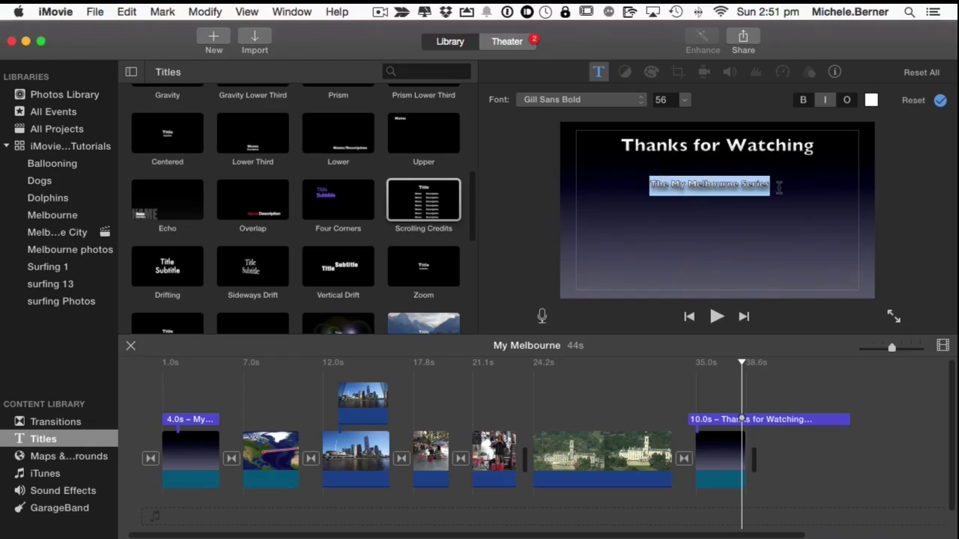
pyautogui.rightClick(738, 188)
pyautogui.click(644, 245)
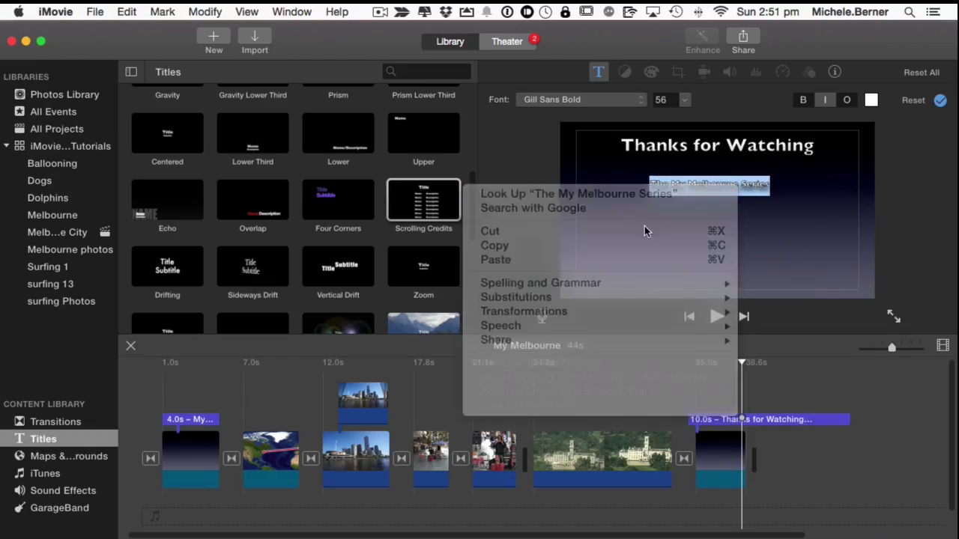
pyautogui.click(645, 226)
pyautogui.press('Return')
pyautogui.press('super+v')
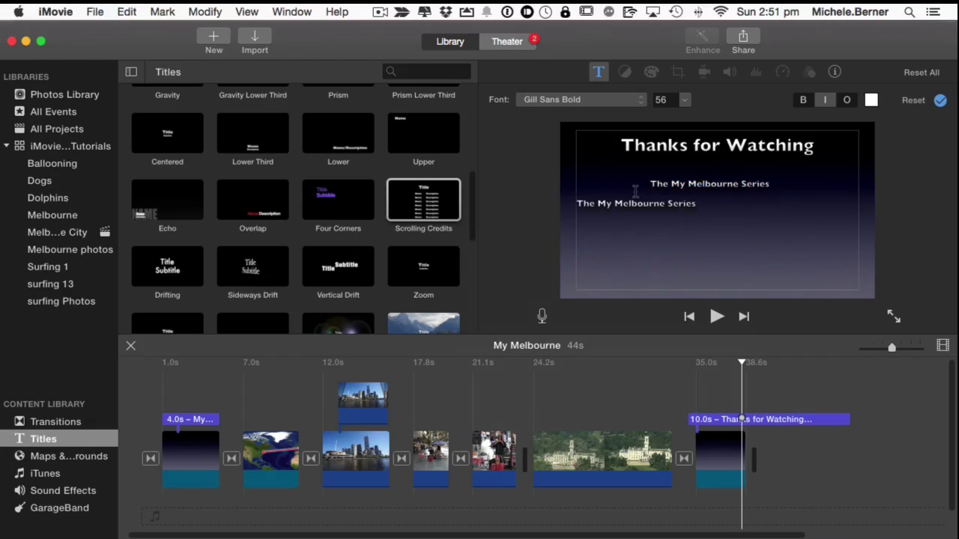
pyautogui.click(578, 203)
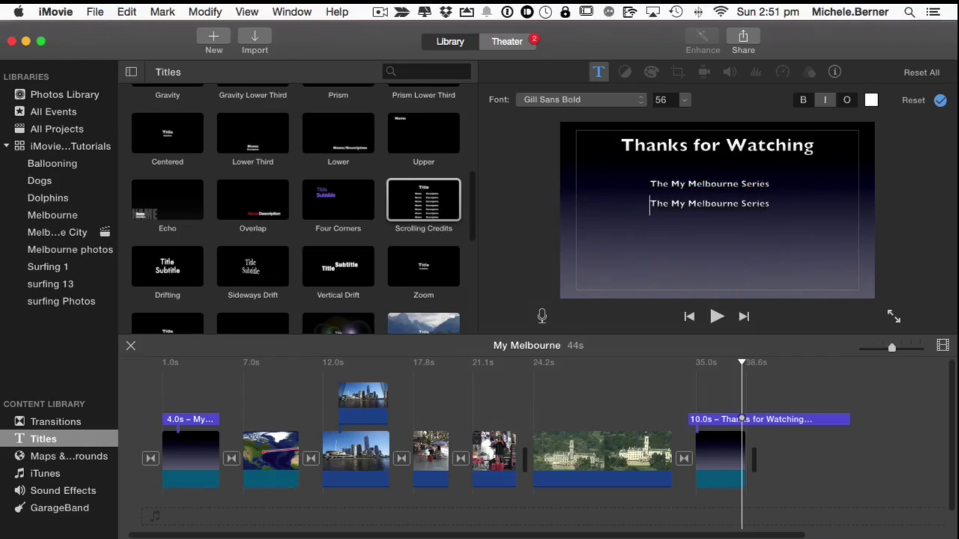
pyautogui.moveTo(654, 203); pyautogui.dragTo(771, 203)
pyautogui.write('Ballooning over Victoria')
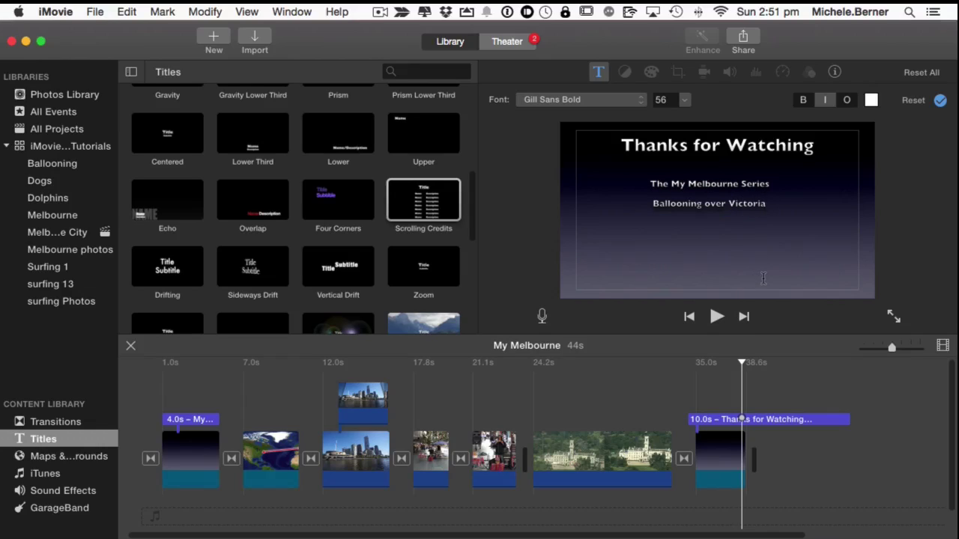
# - Format the "Ballooning over Victoria" line in Avenir Next Bold with the Lemon yellow color
pyautogui.moveTo(650, 203); pyautogui.dragTo(778, 204)
pyautogui.click(644, 98)
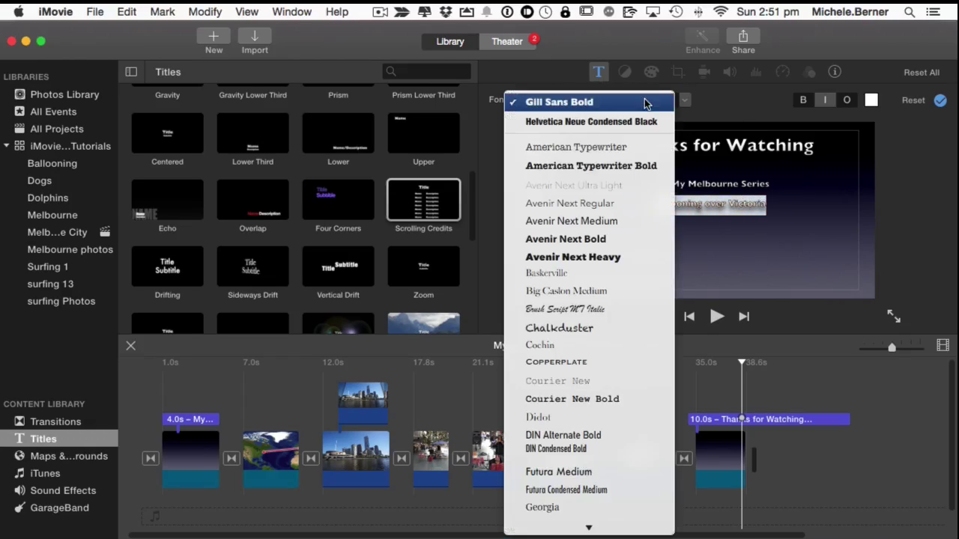
pyautogui.click(558, 239)
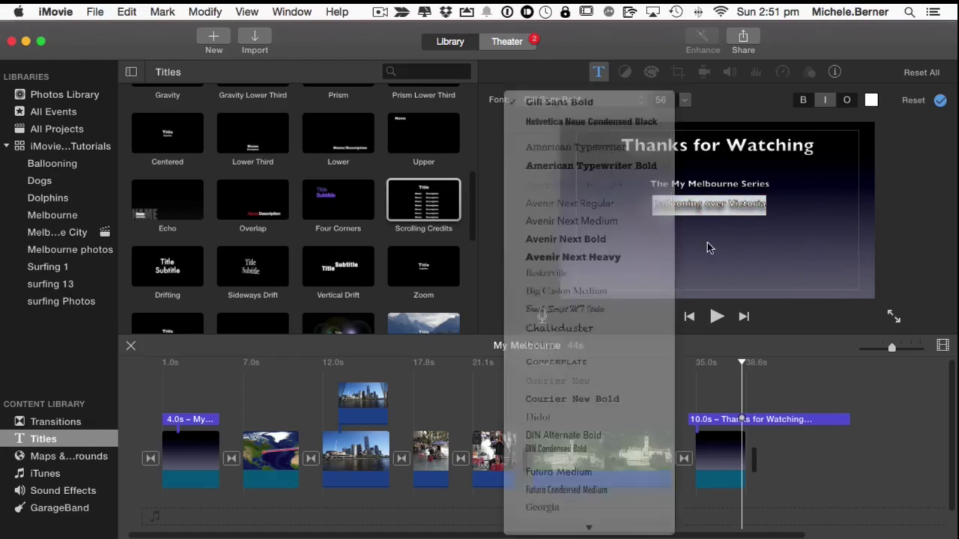
pyautogui.click(871, 99)
pyautogui.click(178, 180)
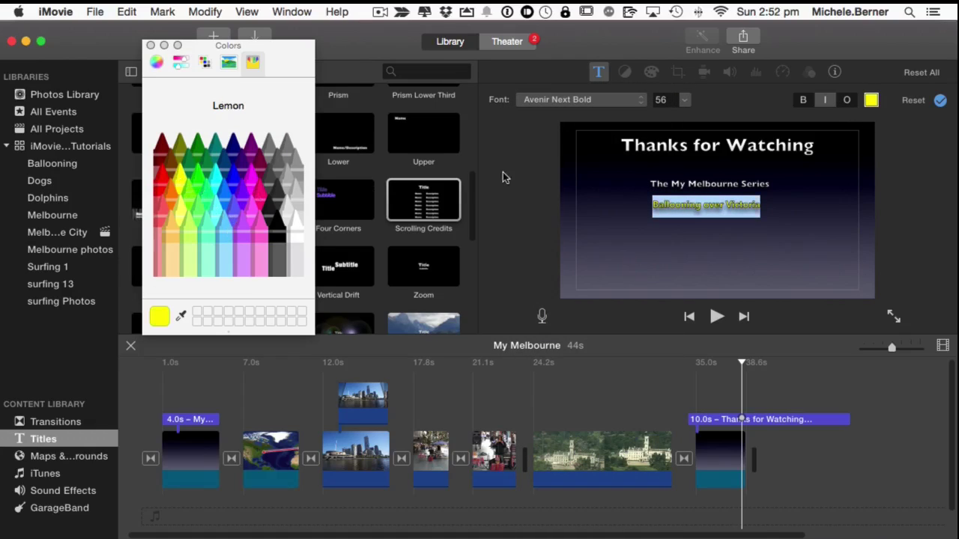
# - Set the font size of the "Ballooning over Victoria" line to 58 and toggle its outline style
pyautogui.click(683, 101)
pyautogui.click(661, 150)
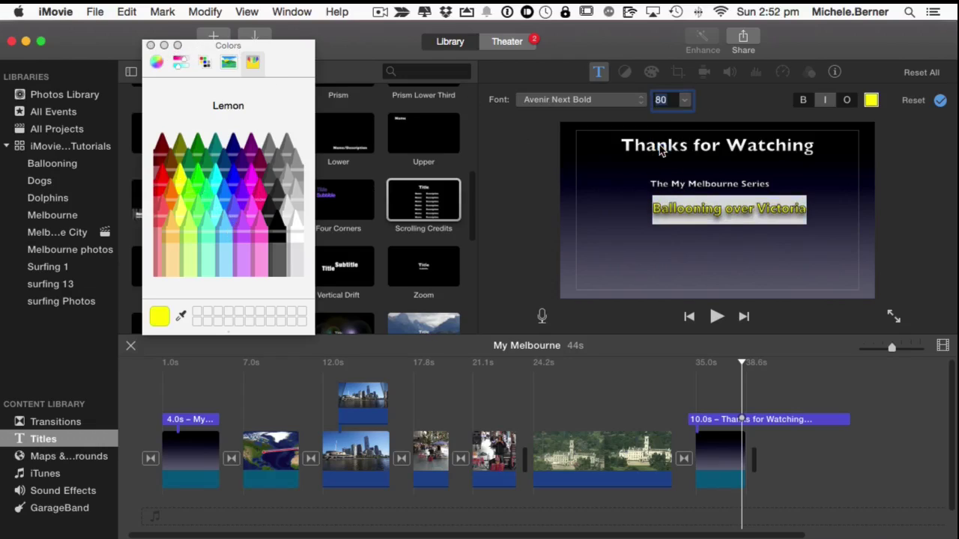
pyautogui.click(684, 100)
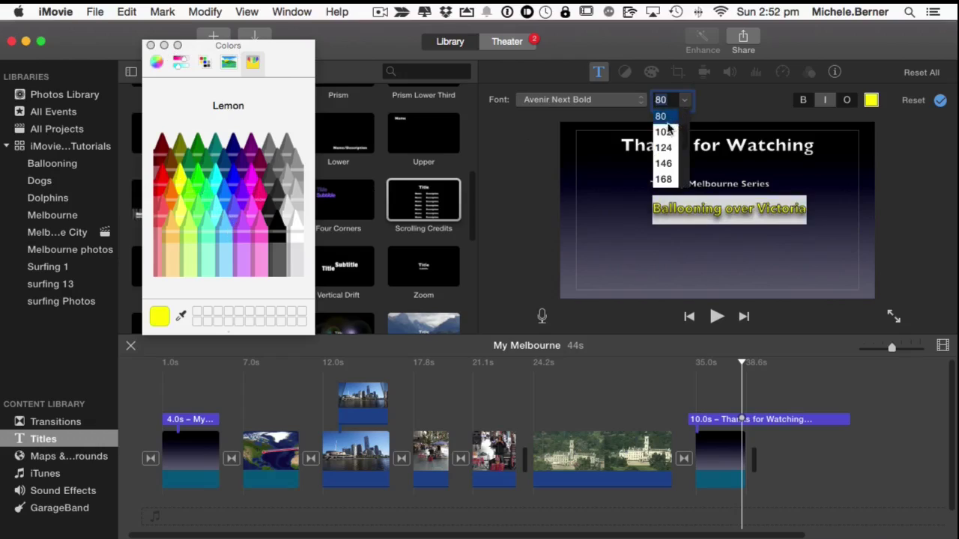
pyautogui.click(661, 105)
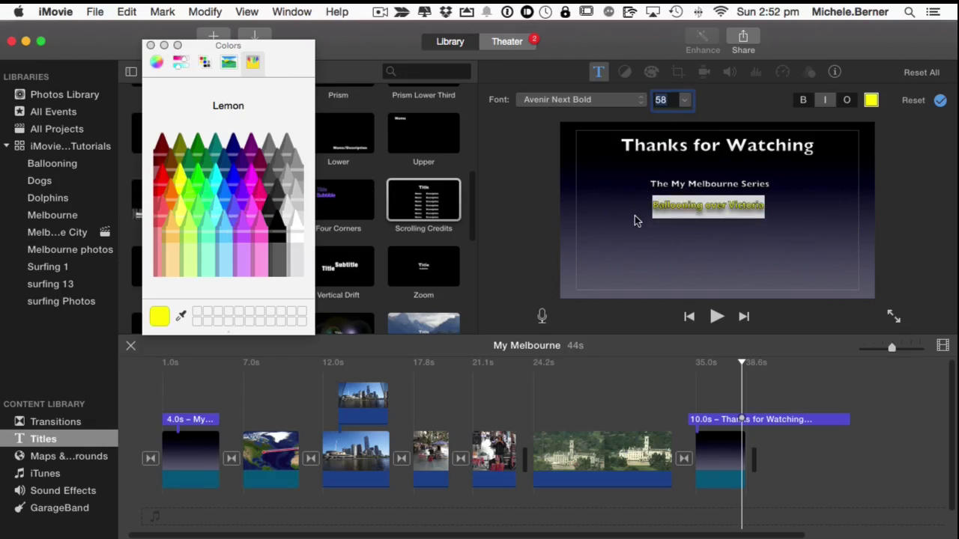
pyautogui.click(602, 216)
pyautogui.click(151, 45)
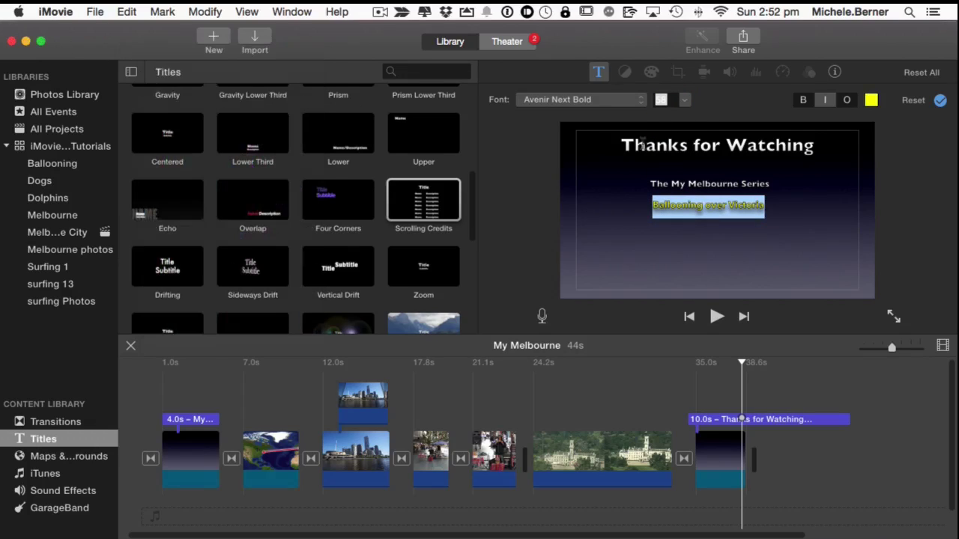
pyautogui.click(847, 101)
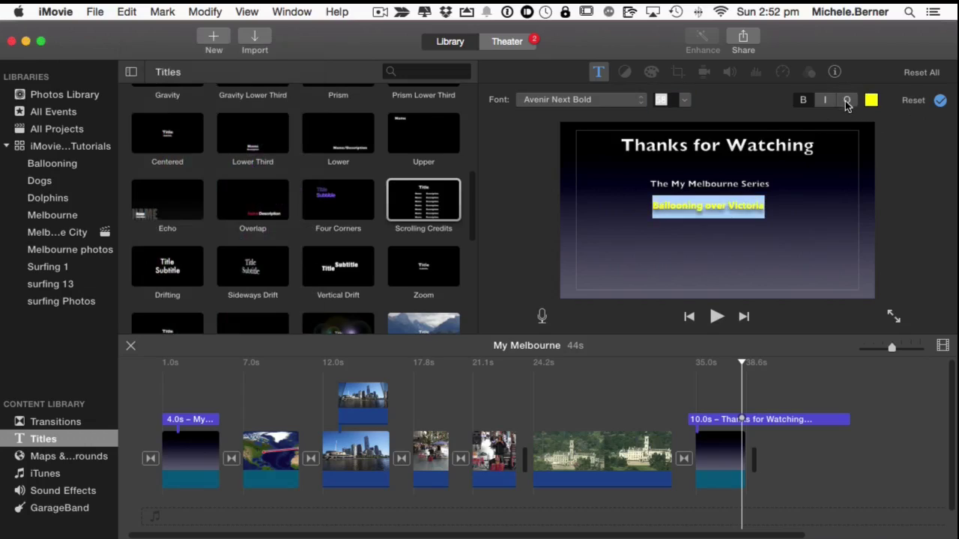
pyautogui.click(827, 211)
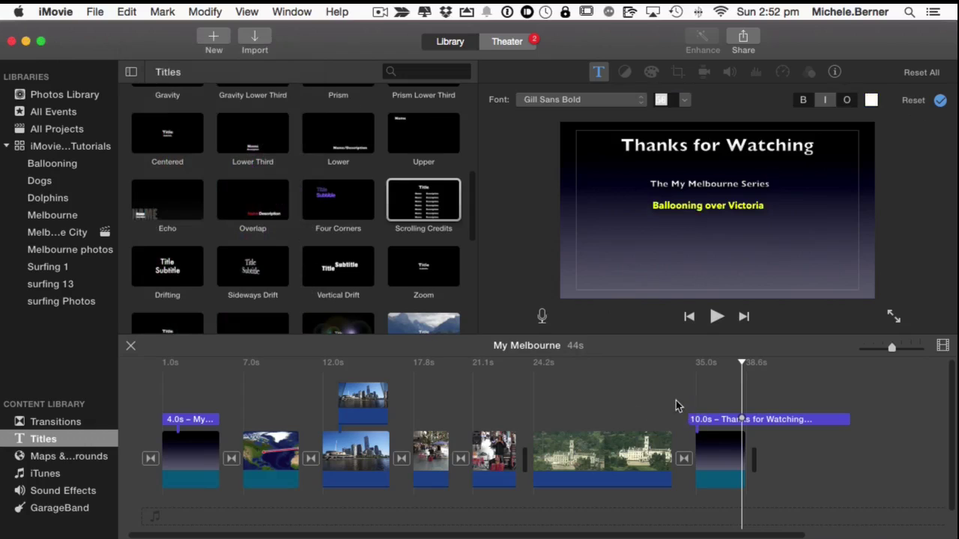
# - Preview the closing credits and lengthen the final Gradient background to about 46.6 s so it spans the whole Scrolling Credits title
pyautogui.click(642, 418)
pyautogui.press('space')
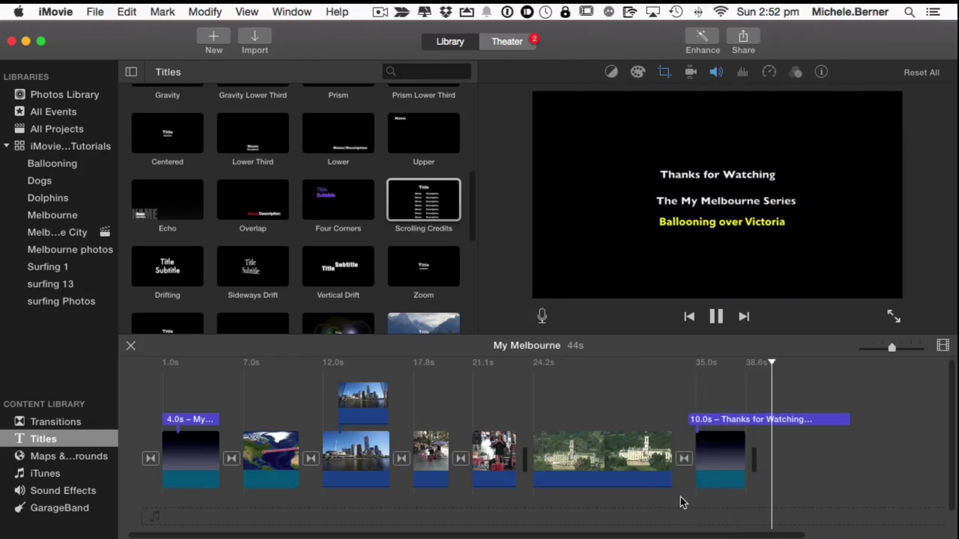
pyautogui.press('space')
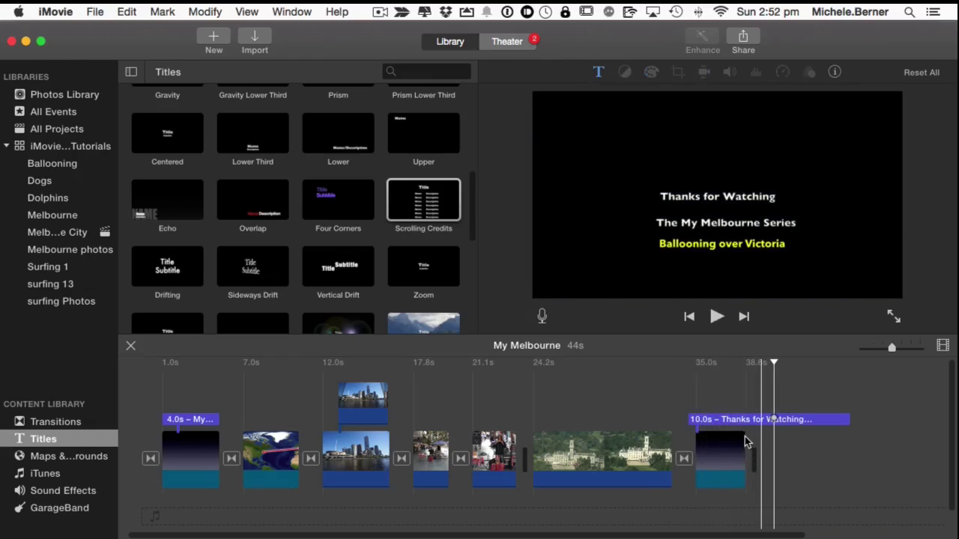
pyautogui.moveTo(745, 442); pyautogui.dragTo(862, 443)
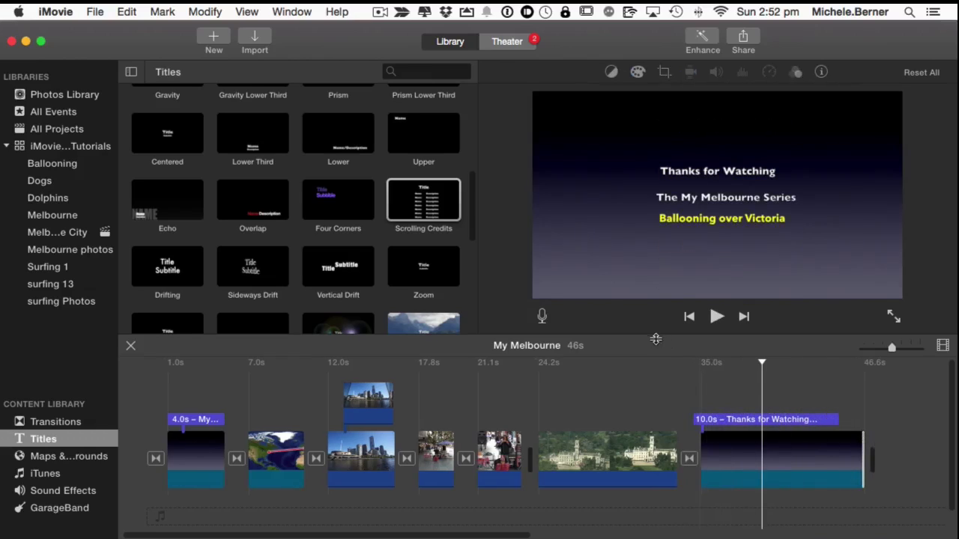